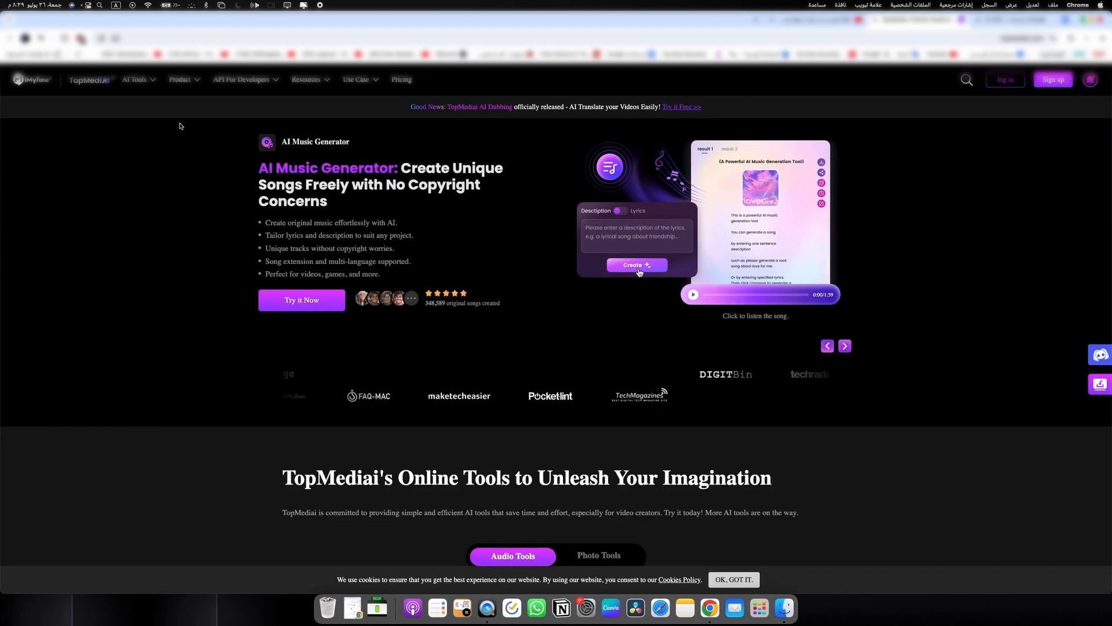
Examine the AI tools catalogue, covering the voiceover, music and photo tools
mouse_move(133, 85)
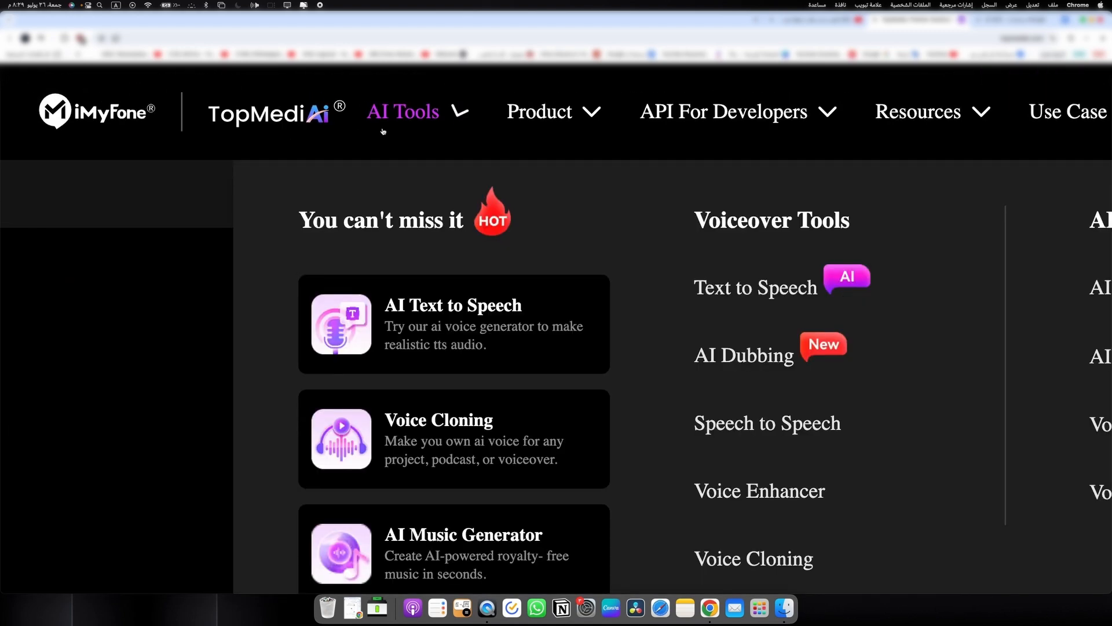
scroll(446, 248, "down", 3)
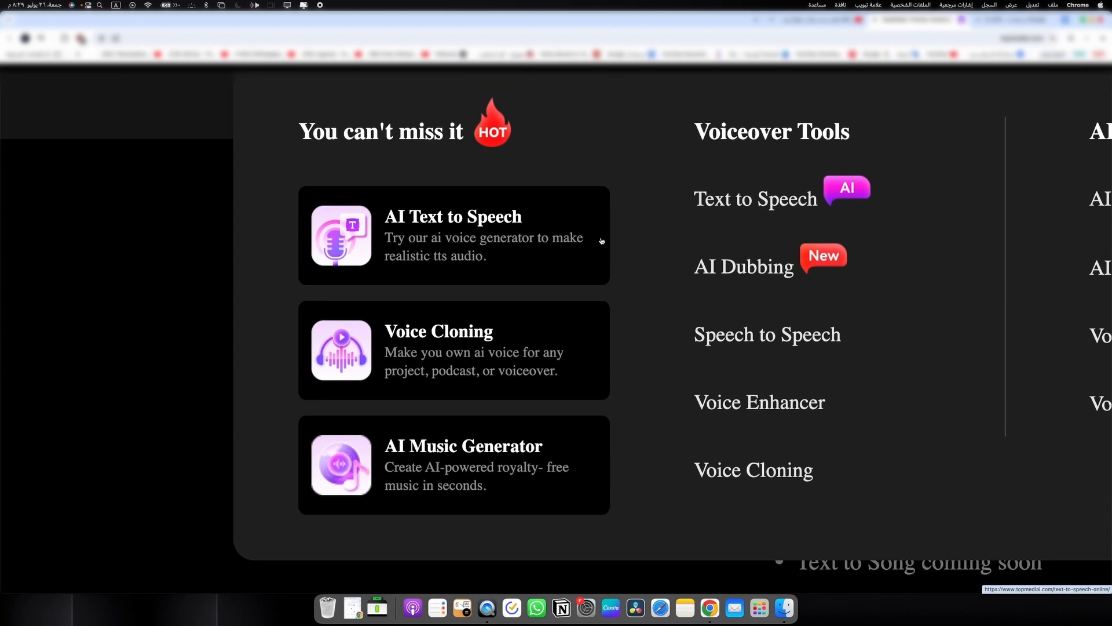
scroll(518, 317, "right", 3)
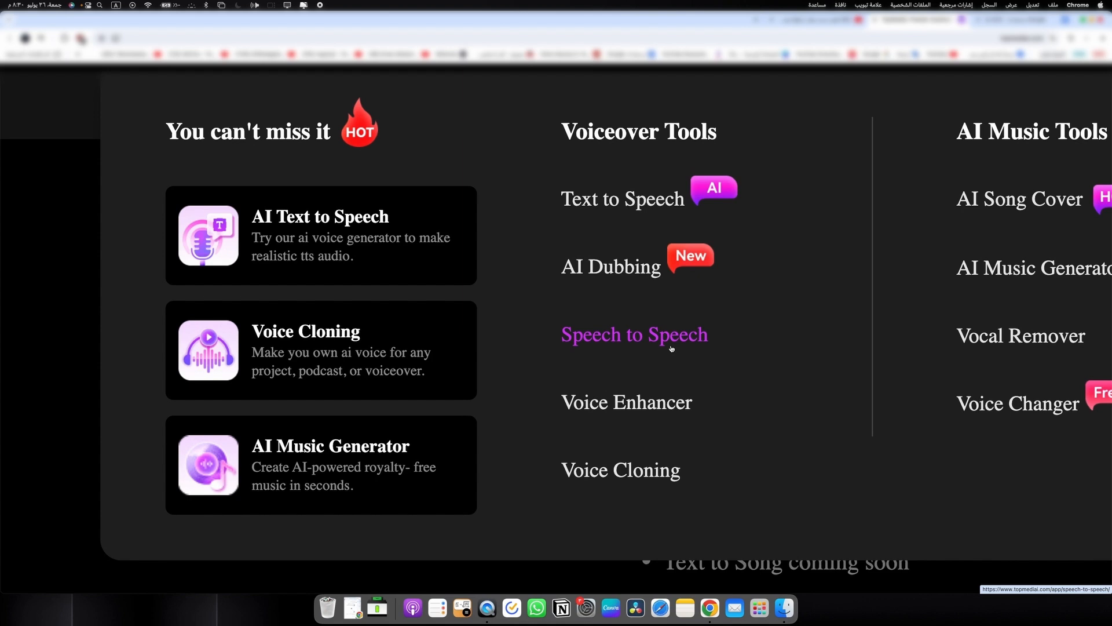
scroll(668, 348, "down", 1)
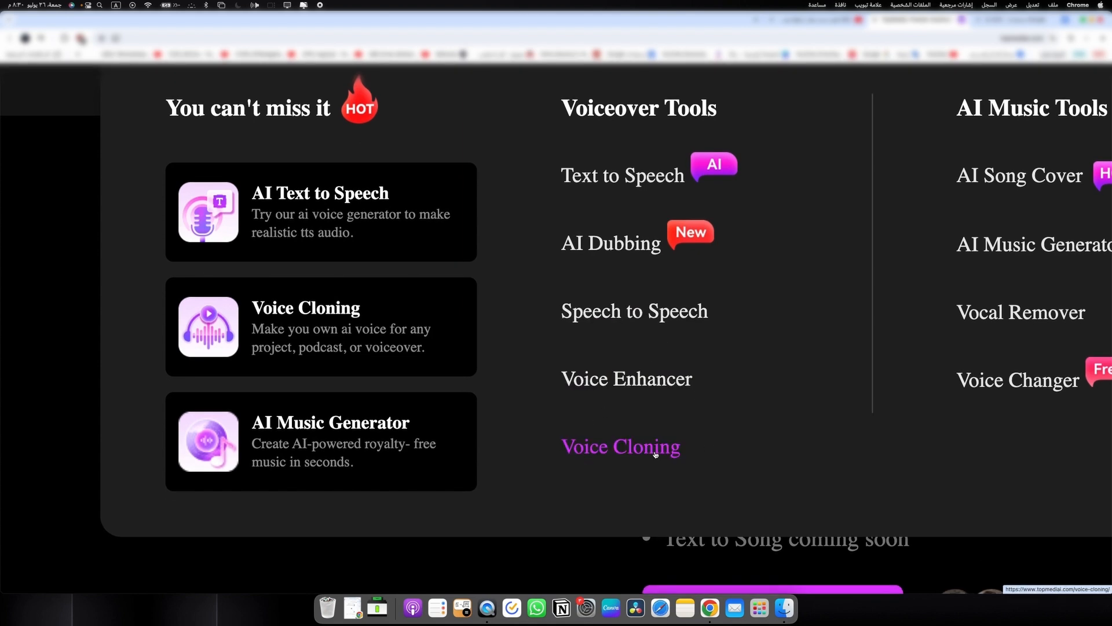
scroll(780, 134, "right", 10)
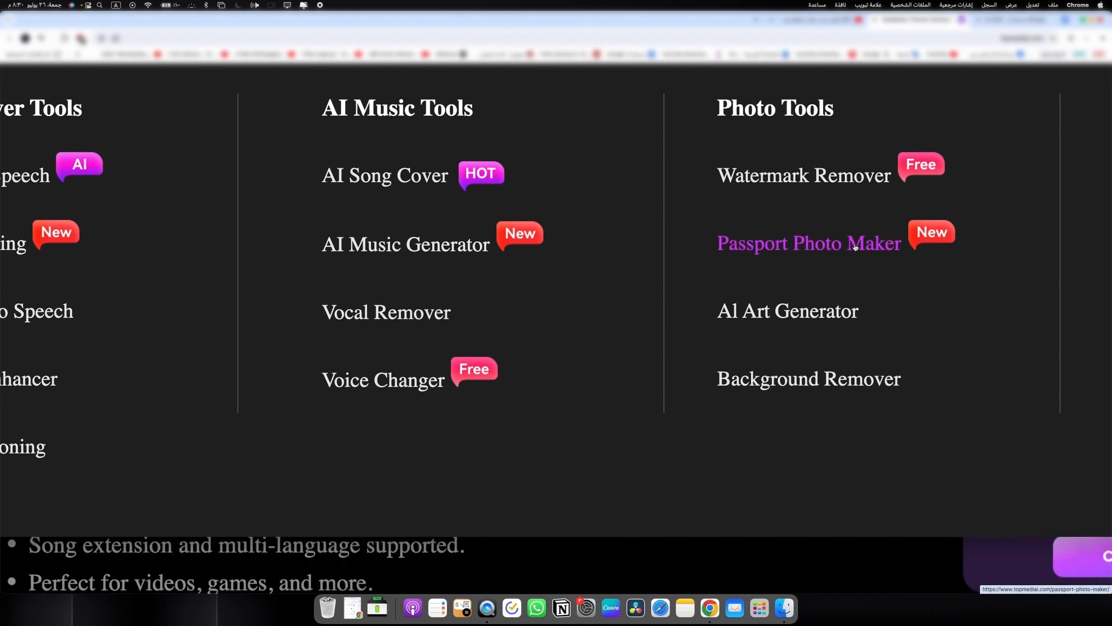
scroll(856, 246, "down", 1)
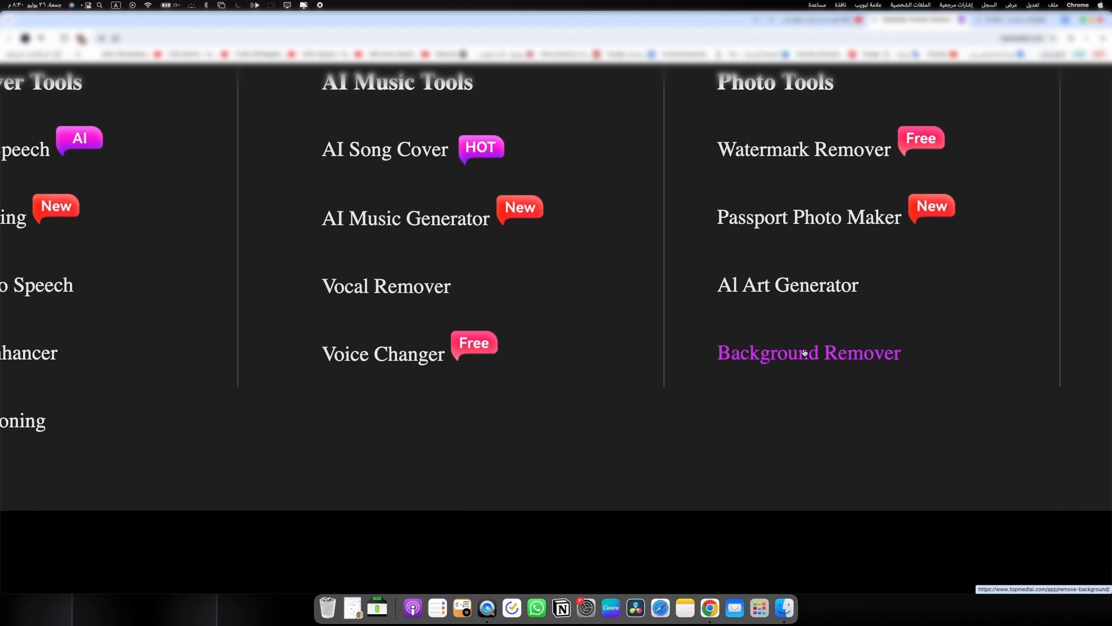
Examine the homepage's audio tool cards, feature descriptions for Text to Speech and AI Song Cover Generator, and reasons to choose TopMediai
scroll(798, 356, "down", 5)
scroll(453, 380, "down", 5)
scroll(453, 379, "down", 4)
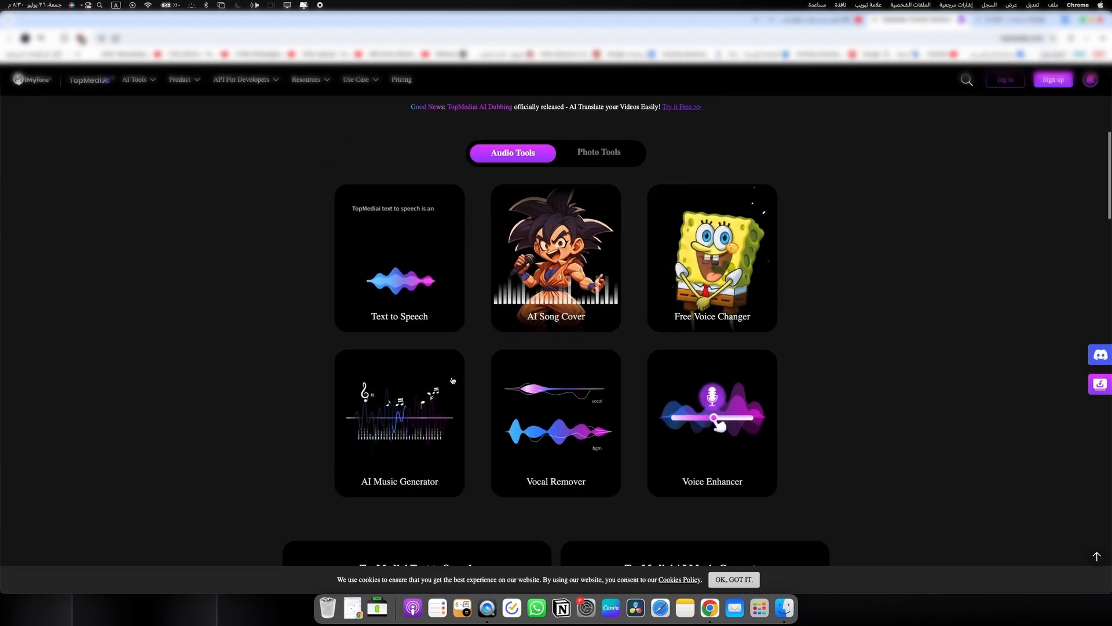
scroll(386, 243, "down", 6)
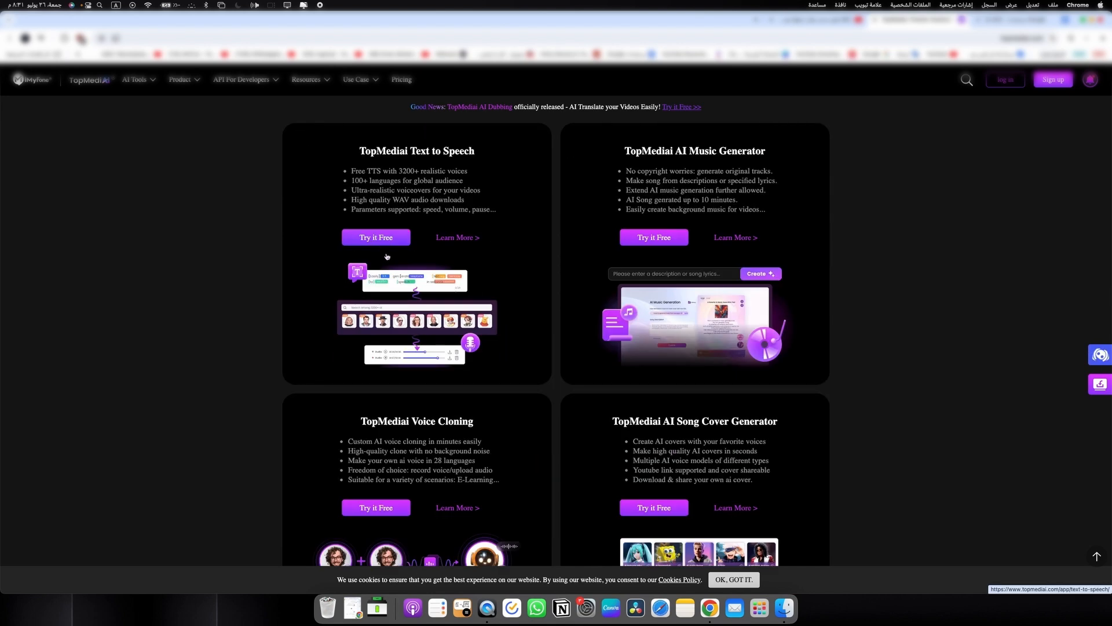
scroll(386, 243, "up", 5)
scroll(546, 340, "down", 2)
left_click_drag(485, 187, 661, 214)
left_click(661, 214)
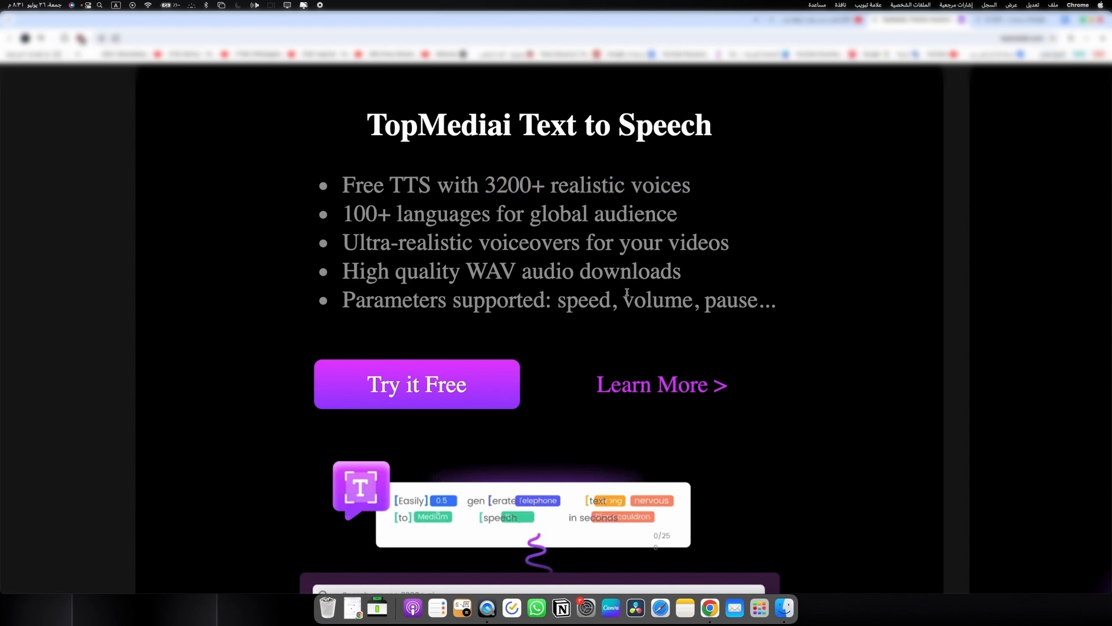
scroll(752, 295, "down", 3)
scroll(758, 293, "right", 10)
scroll(755, 290, "down", 5)
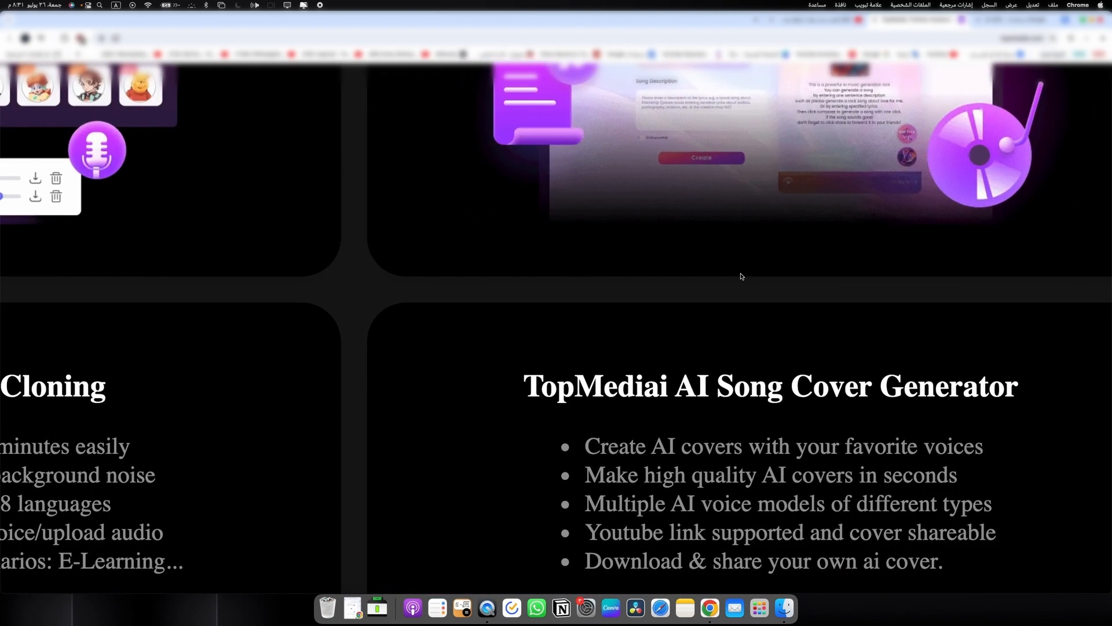
scroll(740, 276, "down", 5)
scroll(642, 301, "down", 3)
scroll(642, 301, "down", 3)
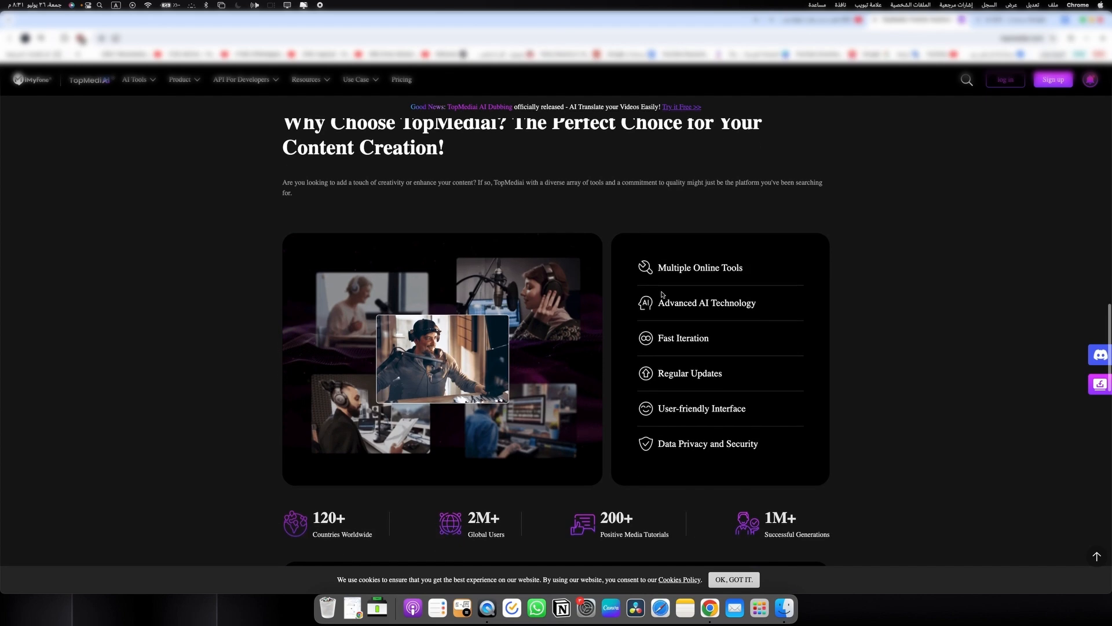
scroll(811, 301, "down", 8)
scroll(874, 303, "down", 8)
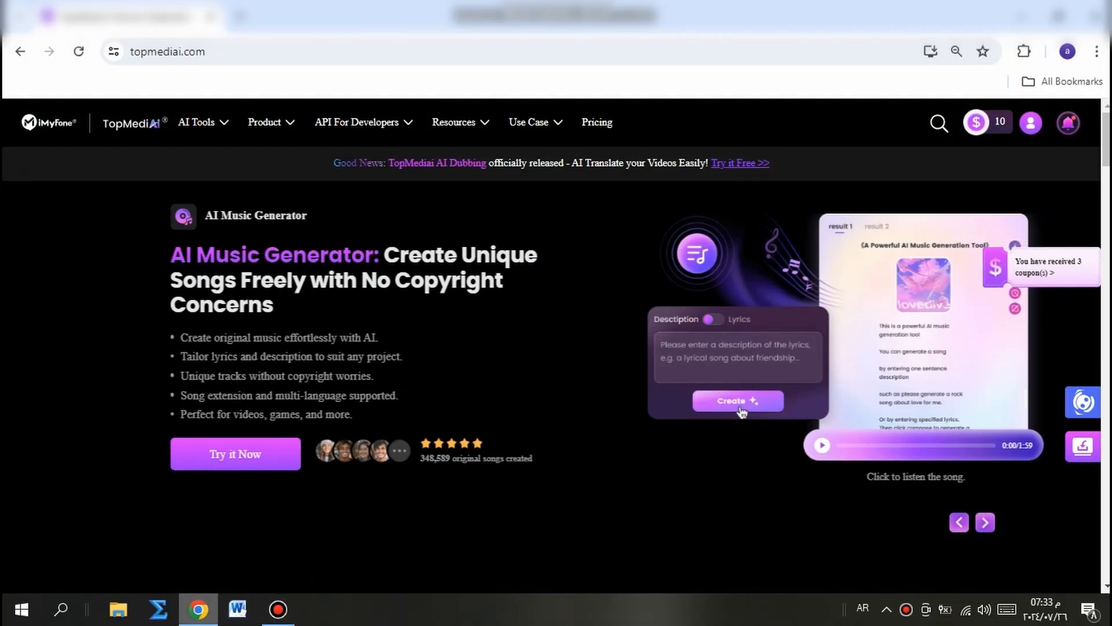
Open the Text to Speech voiceover tool and launch its online editor
mouse_move(1031, 122)
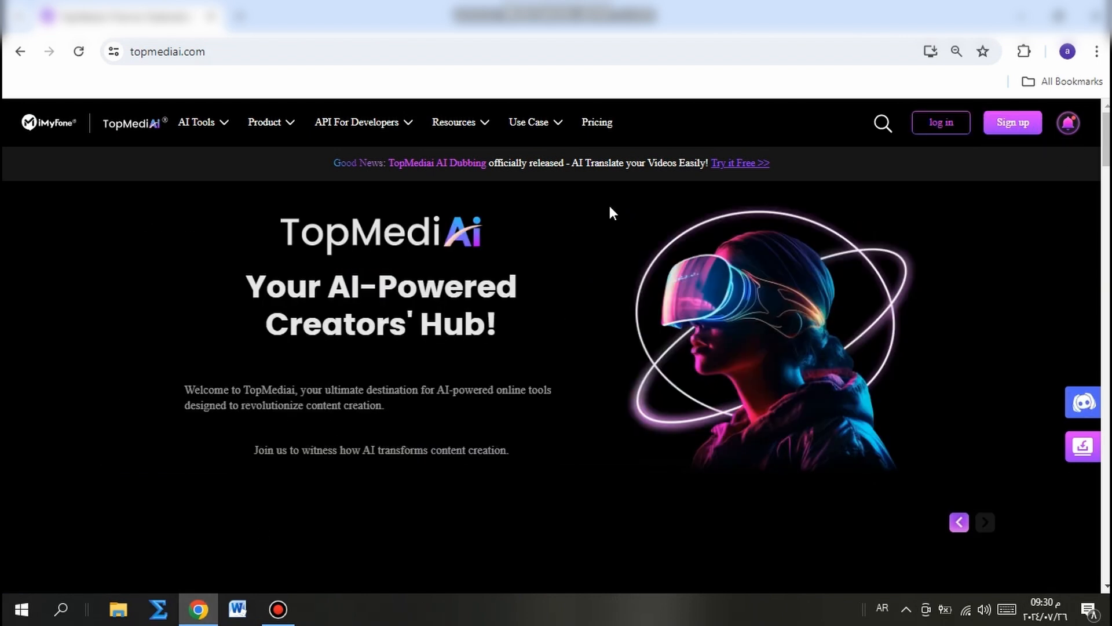
mouse_move(217, 132)
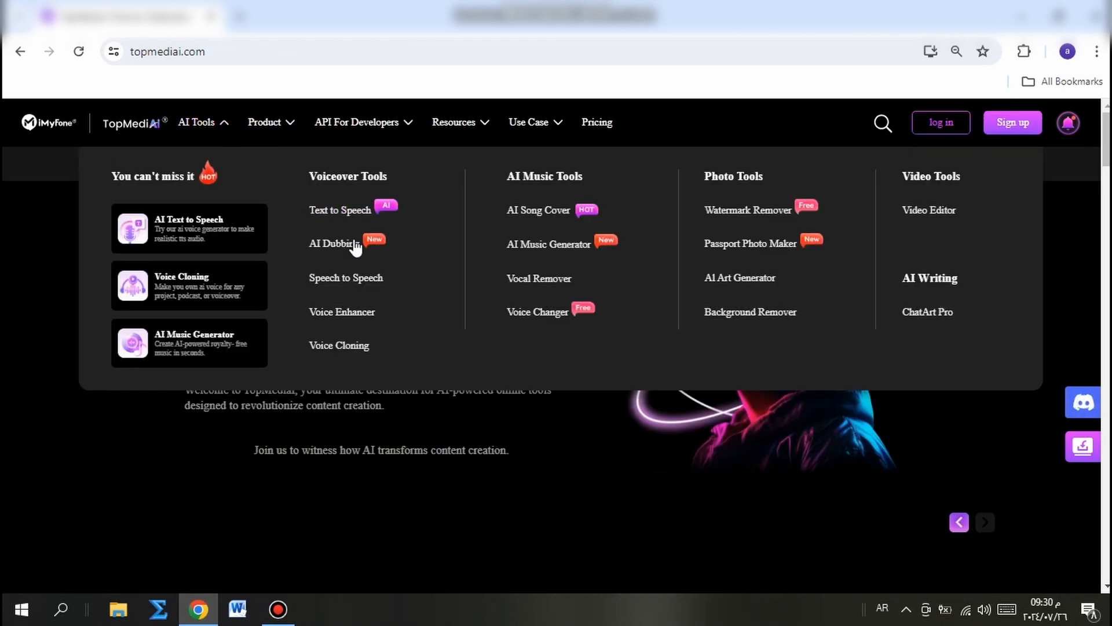
left_click(350, 212)
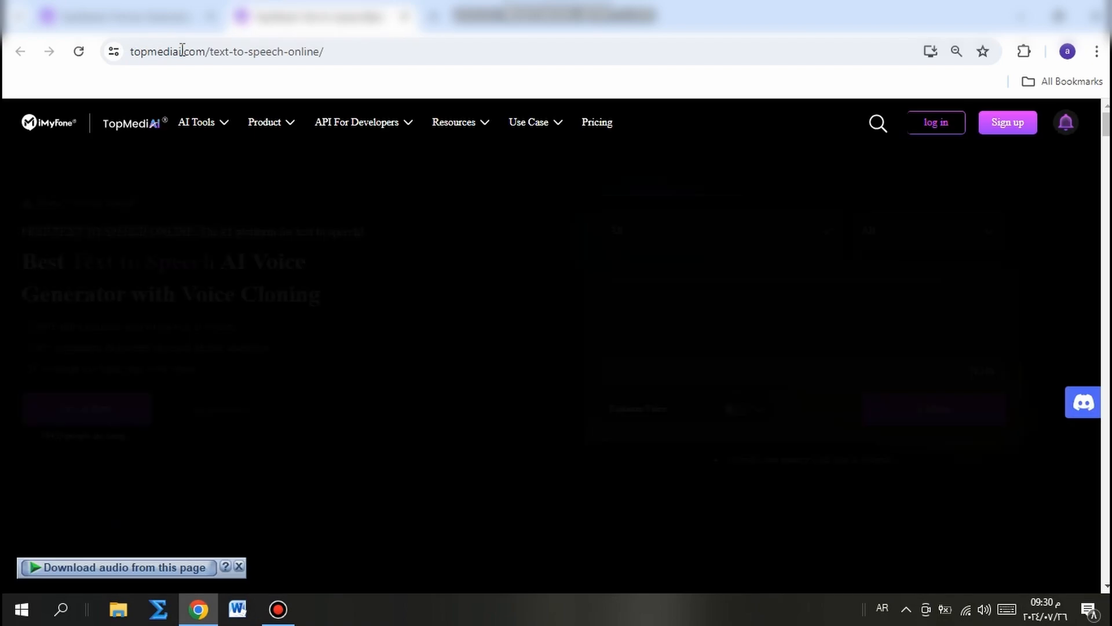
left_click(87, 407)
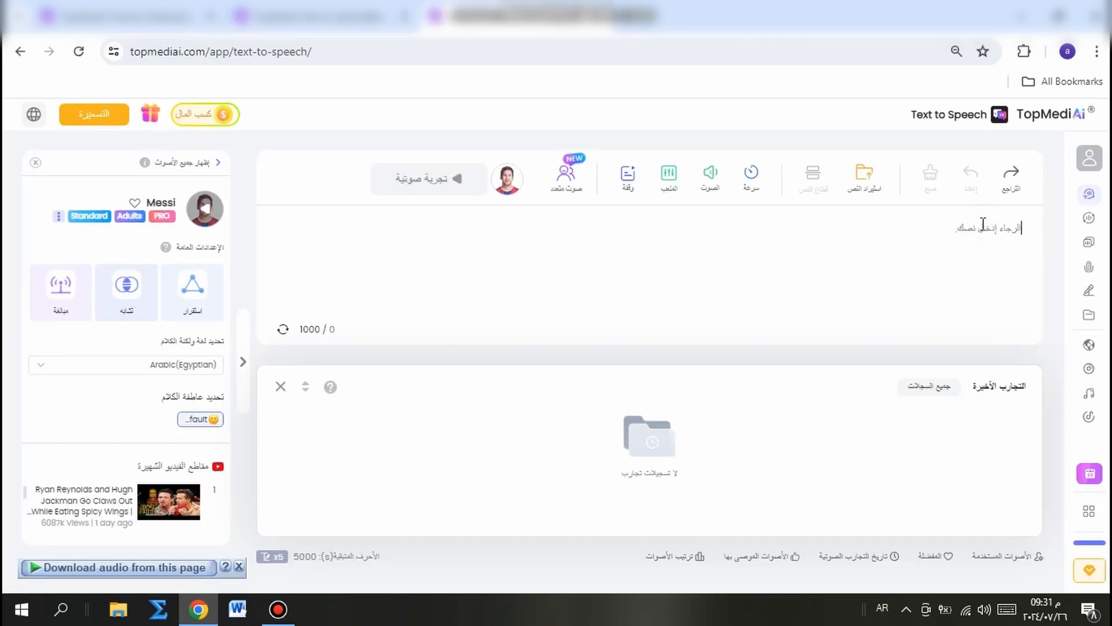
Enter the script "لو عجبك الفيديو ده ما تنساش تعمل لايك ولو جديد معانا اشترك في القناة" and dismiss the audio download bar
type("لو عجبك الفيديو ده ما تنساش تعمل لايك ولو جديد معانا اشترك في القناة")
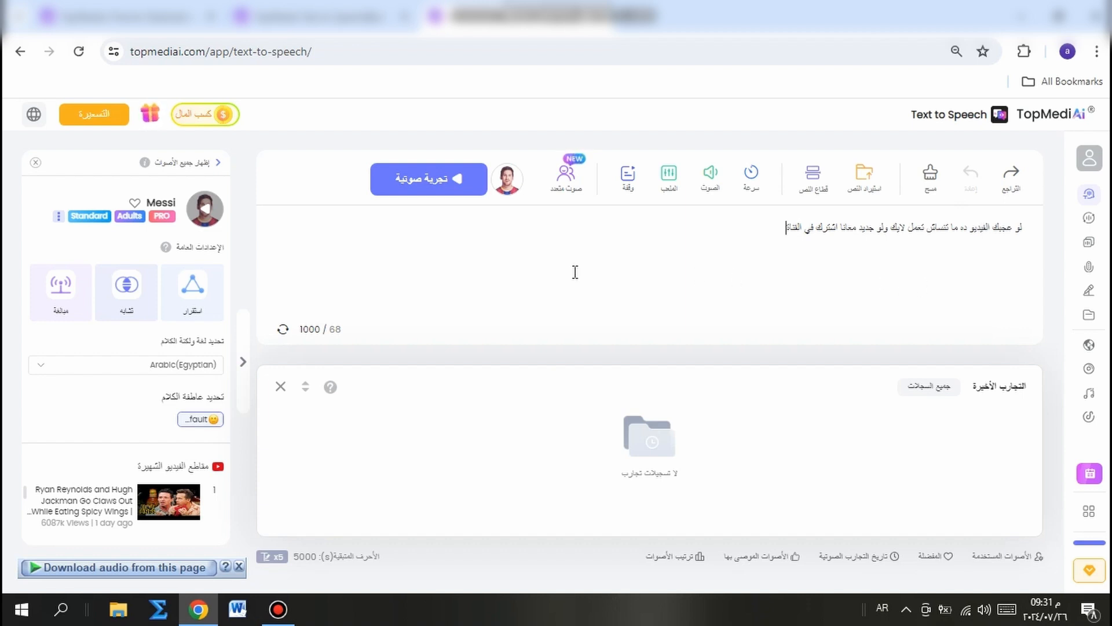
left_click(239, 565)
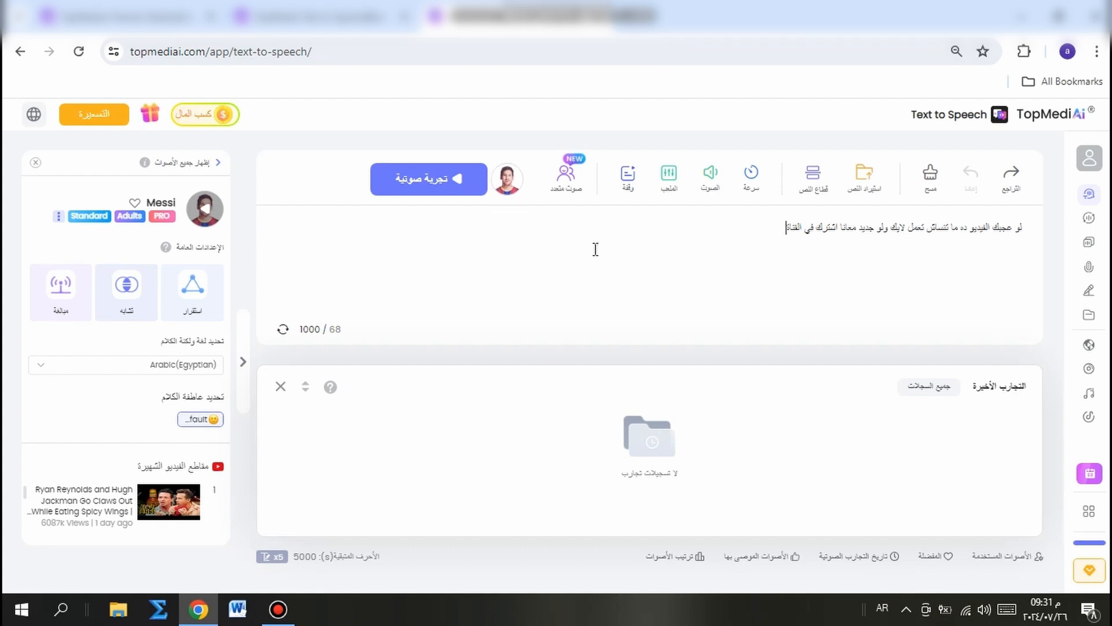
Preview the Marcus voice in the voice library and select it for the script
left_click(515, 185)
mouse_move(592, 380)
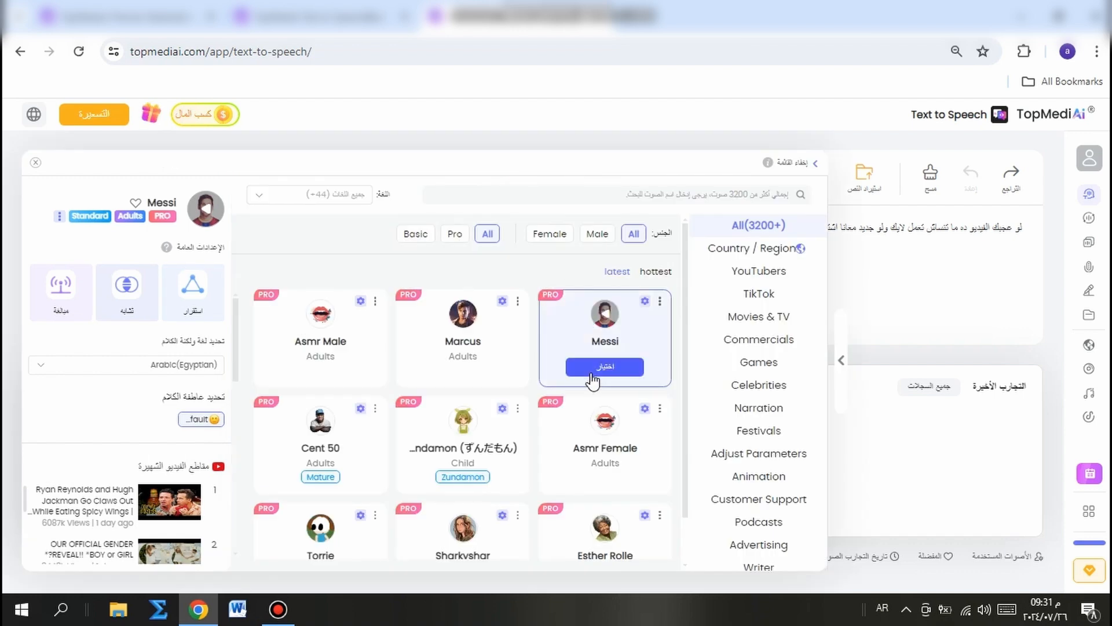
mouse_move(464, 322)
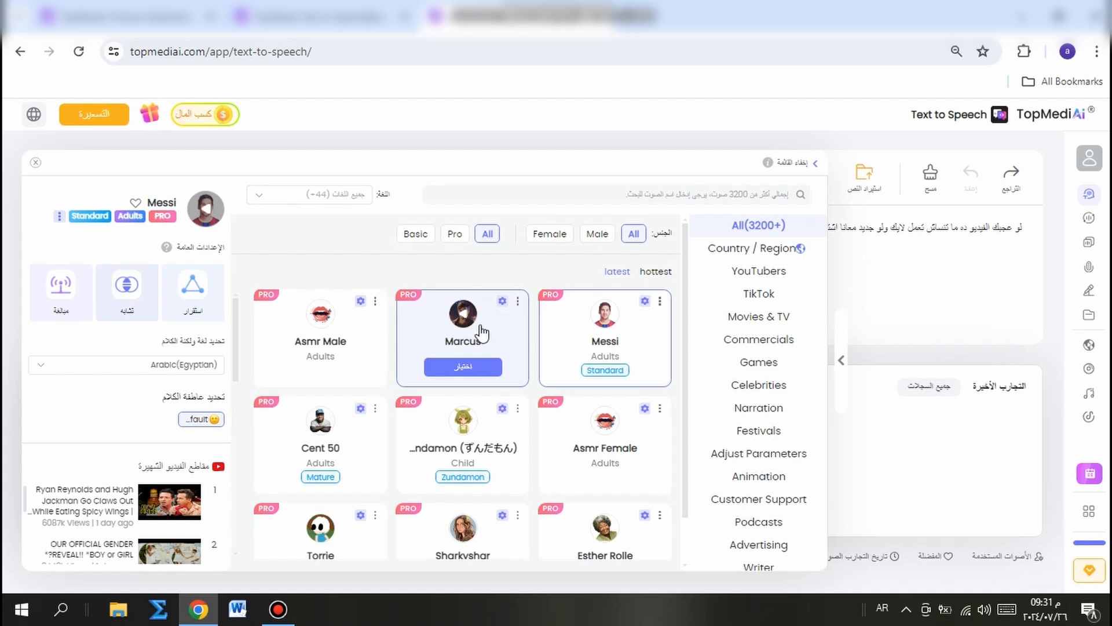
left_click(468, 319)
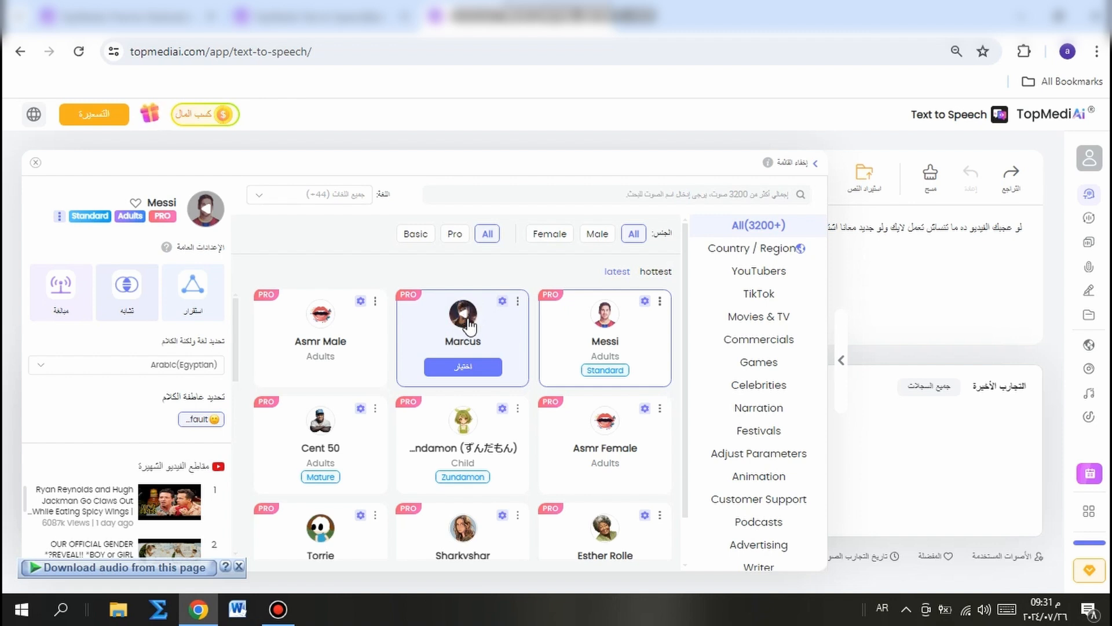
left_click(467, 367)
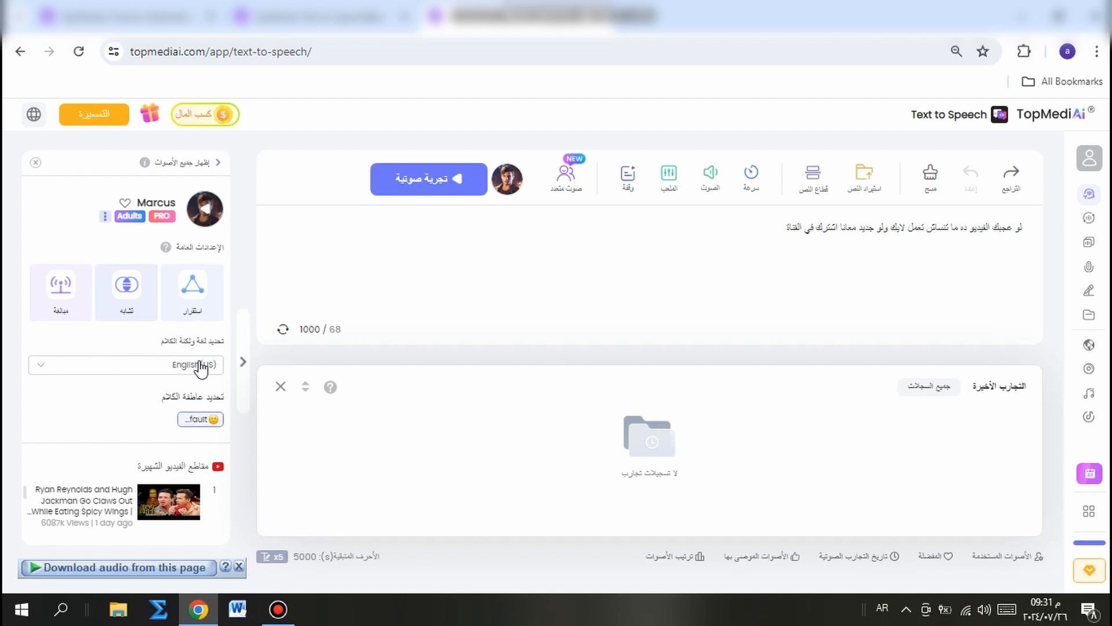
Set the Marcus voice's language to Arabic(Egyptian) and generate the speech
left_click(199, 365)
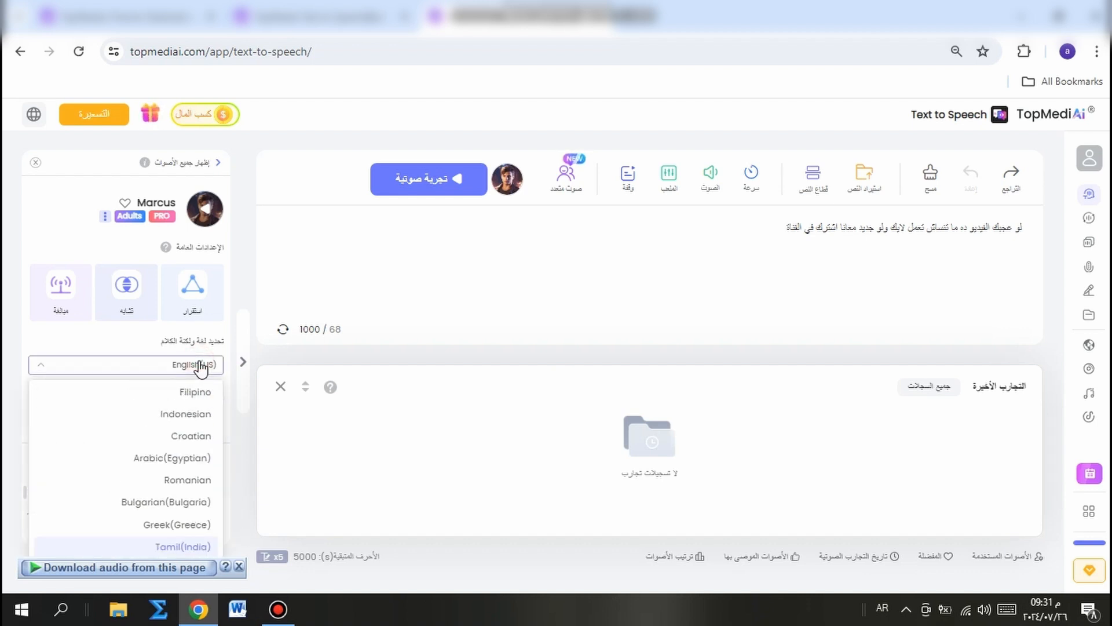
left_click(172, 502)
left_click(448, 186)
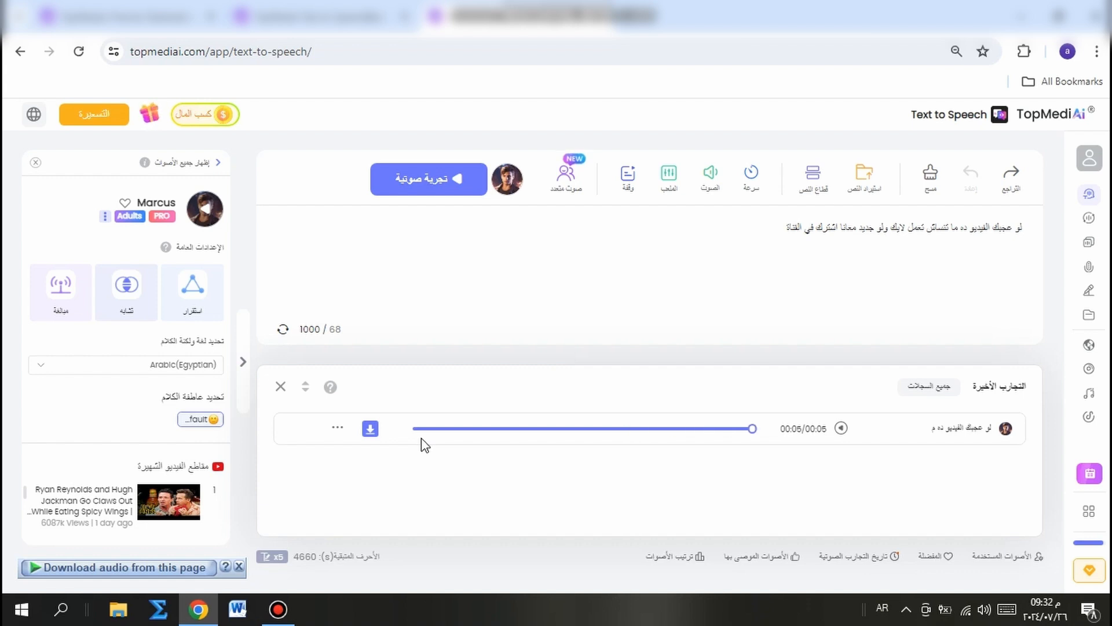
Switch the Marcus voice's language to English(US) and generate the speech, keeping English(US) as the accent
left_click(197, 367)
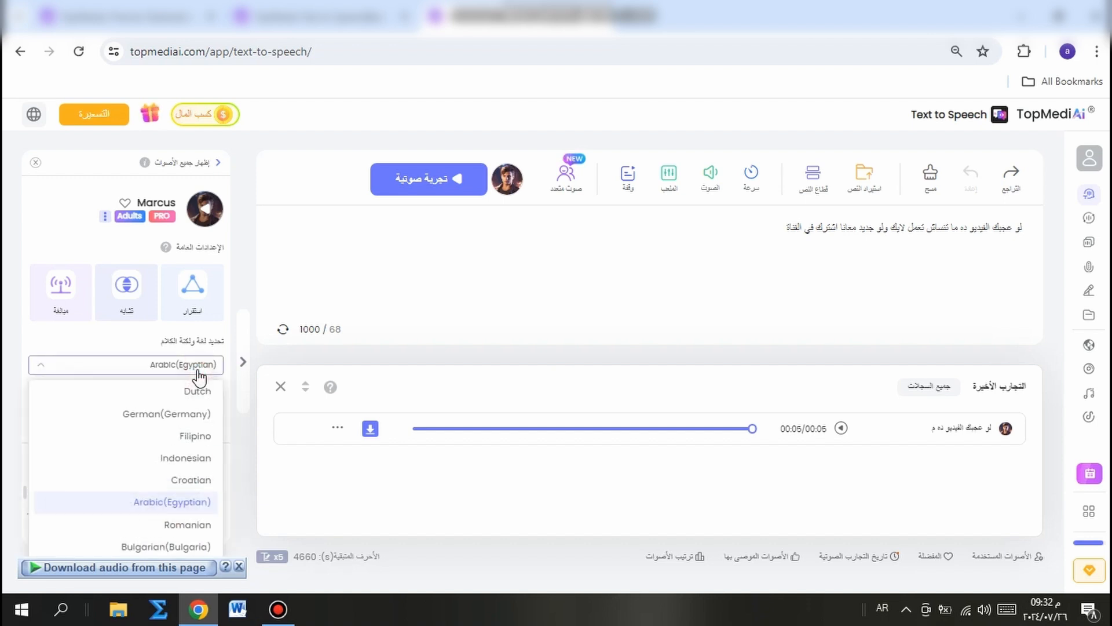
scroll(196, 371, "up", 5)
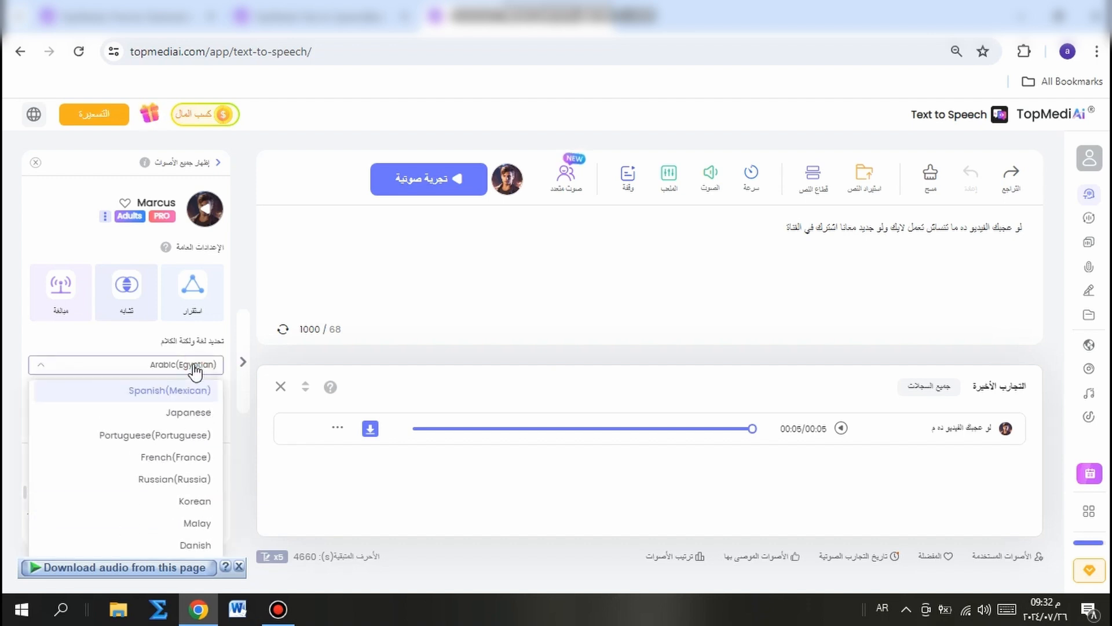
left_click(195, 370)
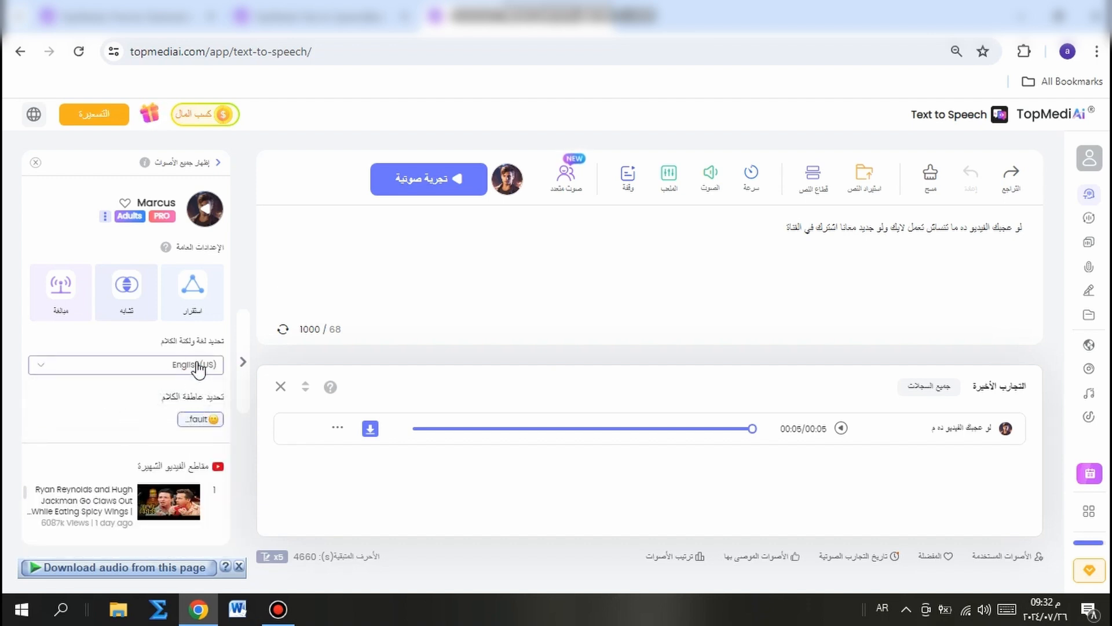
left_click(441, 188)
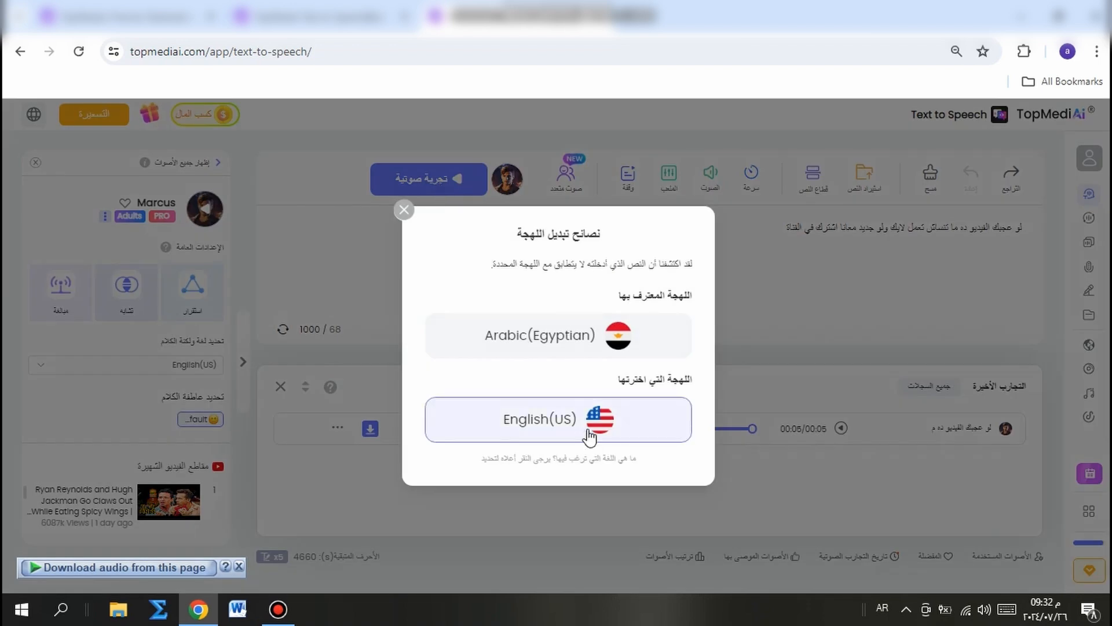
left_click(586, 439)
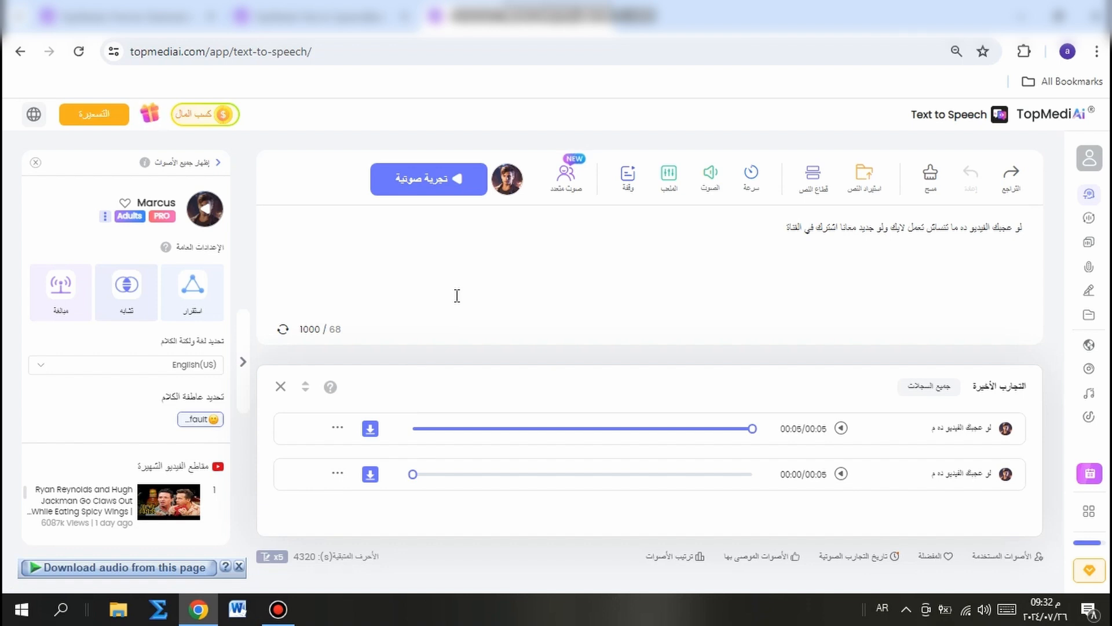
Select the Messi voice from the voice library for the script
left_click(507, 179)
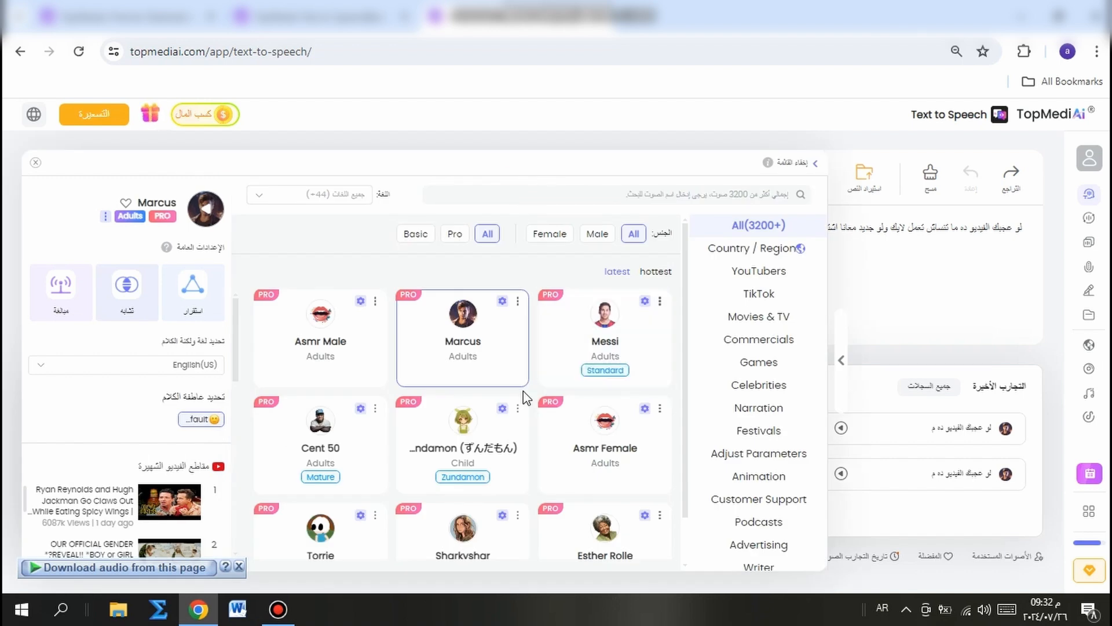
mouse_move(608, 315)
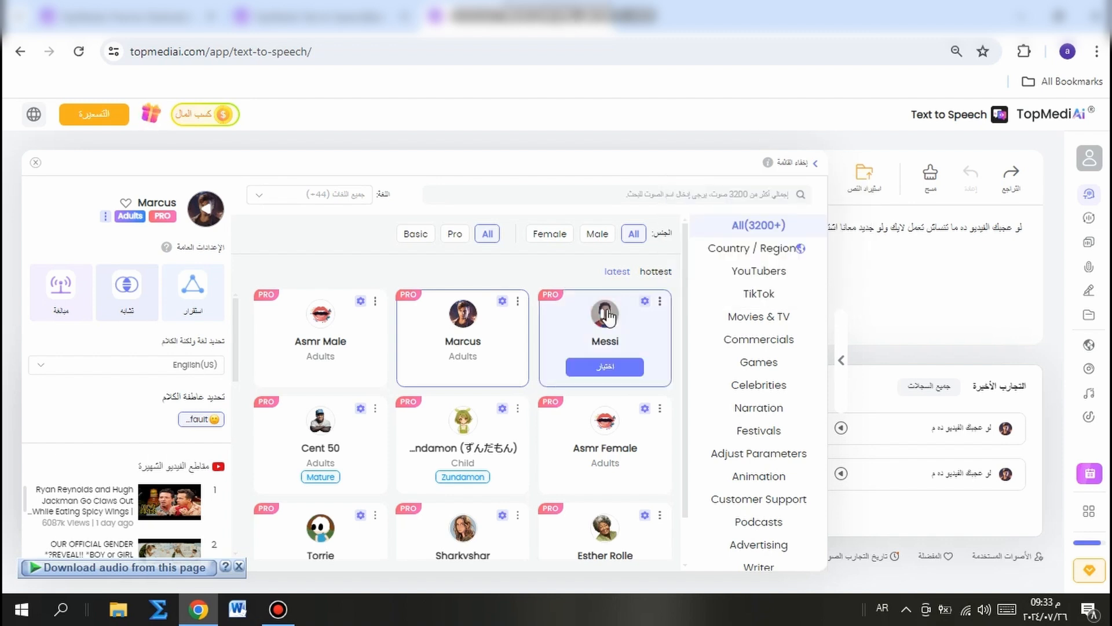
left_click(610, 371)
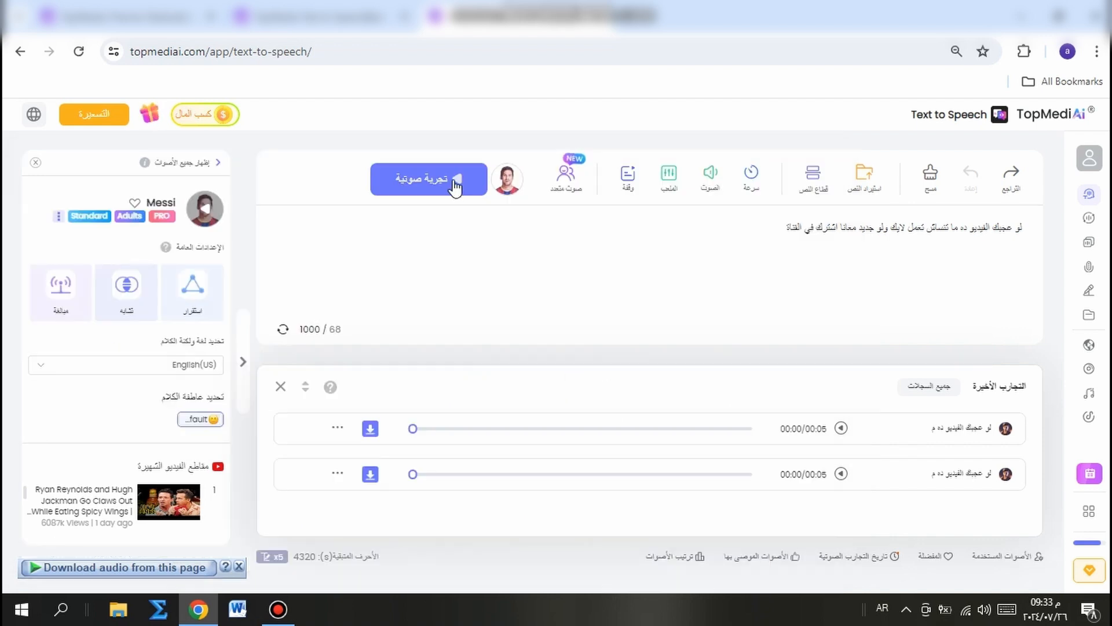
Set the Messi voice's language to Arabic(Egyptian) and generate the speech
left_click(211, 365)
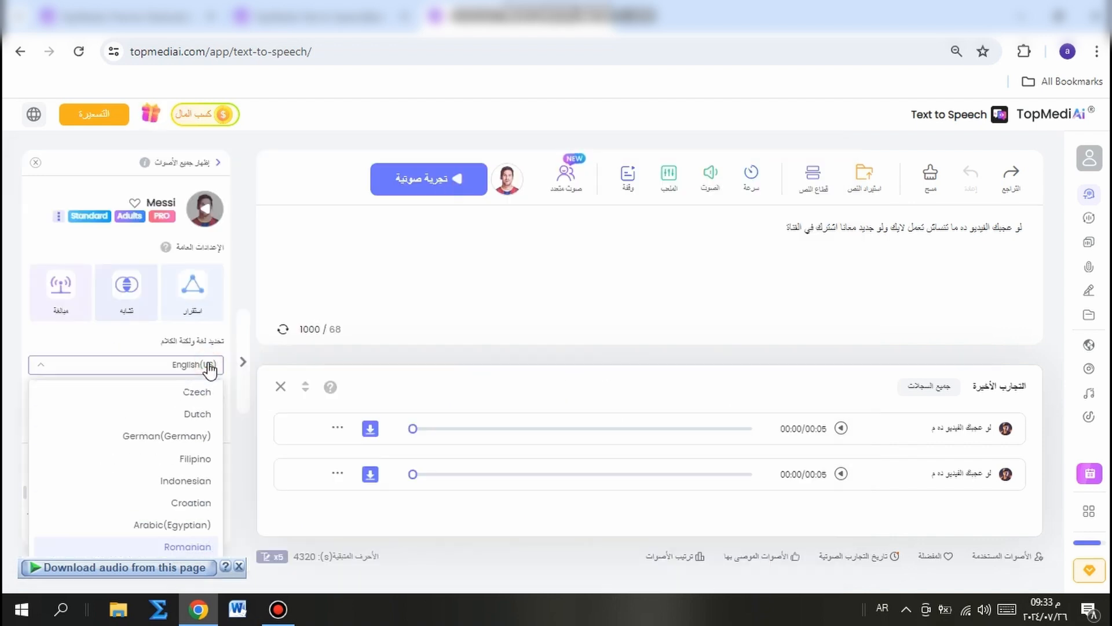
left_click(172, 525)
left_click(428, 179)
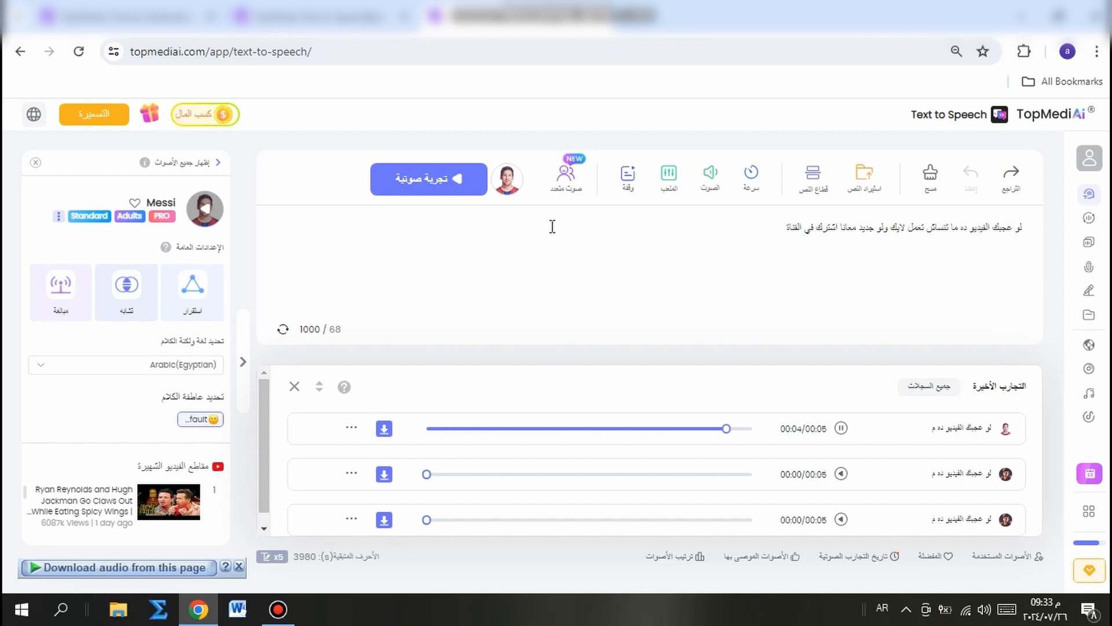
Set the Messi voice's language to English(US) and generate the speech for the script
left_click(208, 365)
scroll(191, 440, "up", 5)
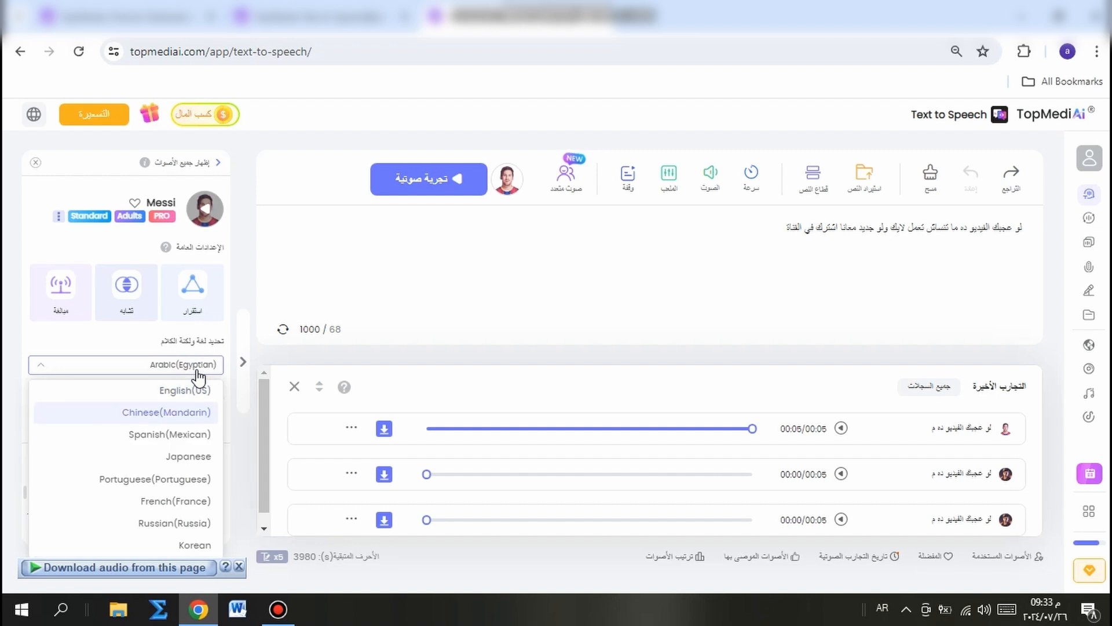
left_click(191, 389)
left_click(452, 175)
left_click(502, 415)
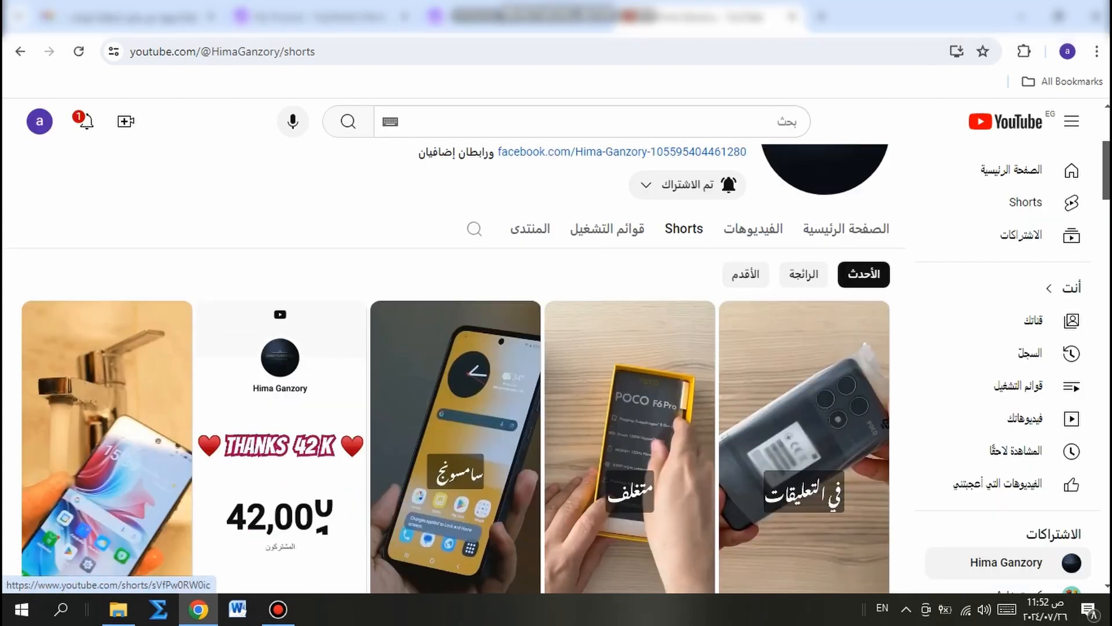
Open the Poco F6 Pro unboxing video from the YouTube channel's Shorts and copy its share link
scroll(458, 369, "down", 2)
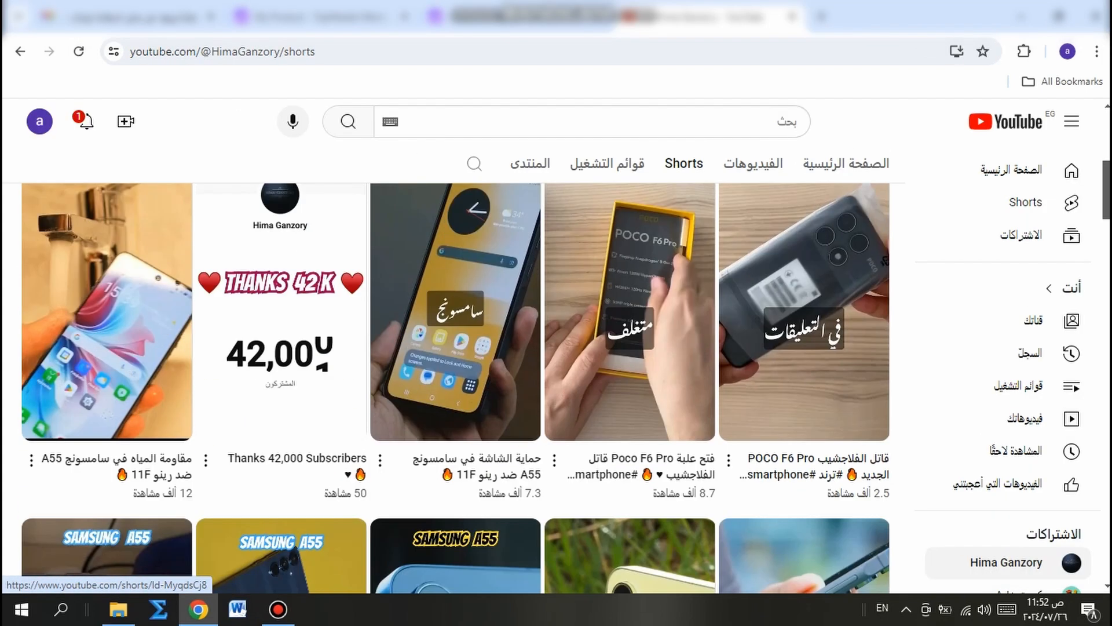
left_click(554, 459)
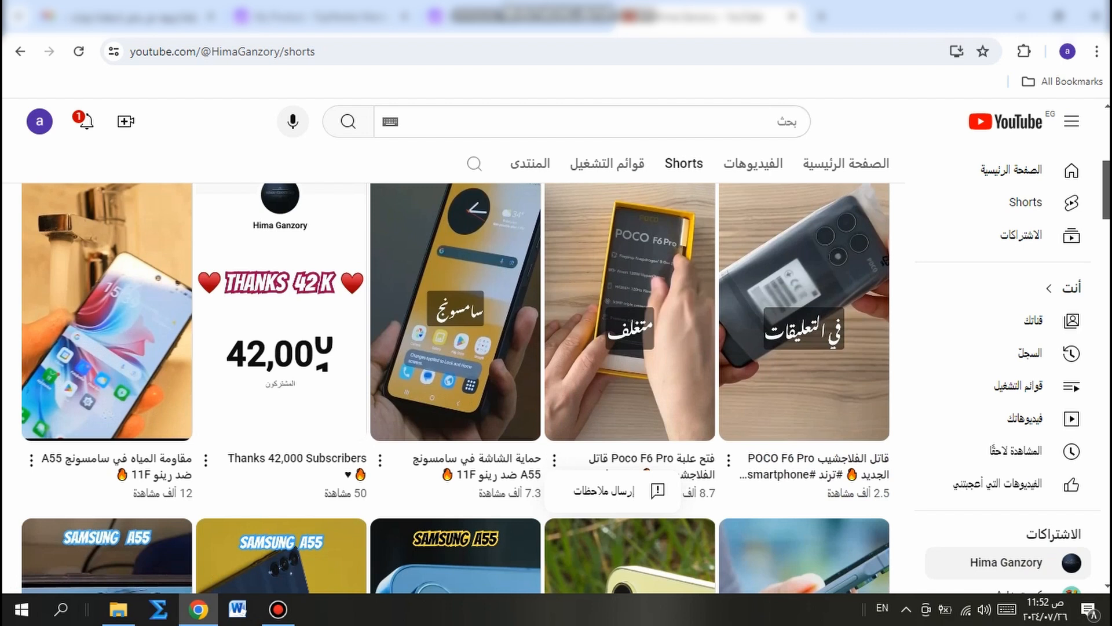
left_click(630, 312)
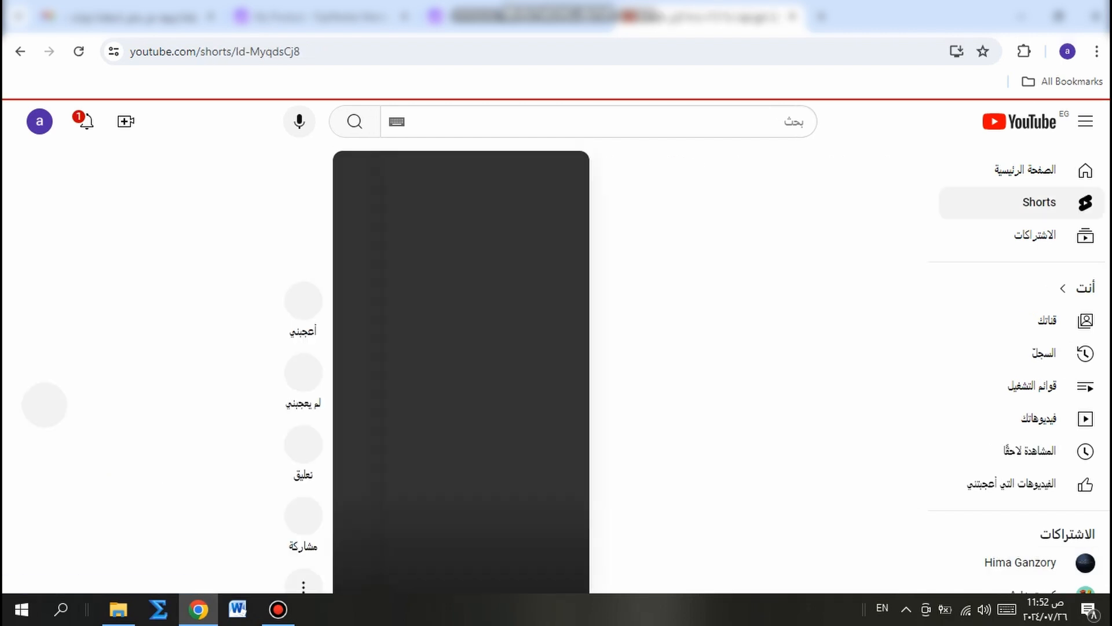
left_click(303, 531)
key("Escape")
left_click(303, 459)
left_click(397, 408)
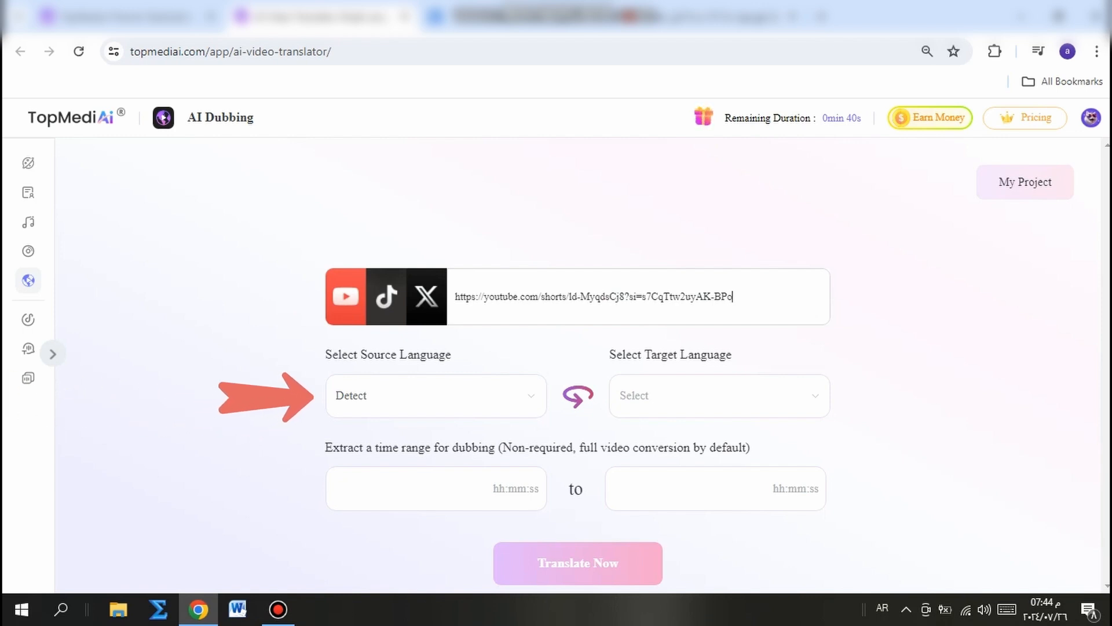
Set the AI Dubbing source language to Arabic and the target language to English, and start translating the linked short
left_click(435, 395)
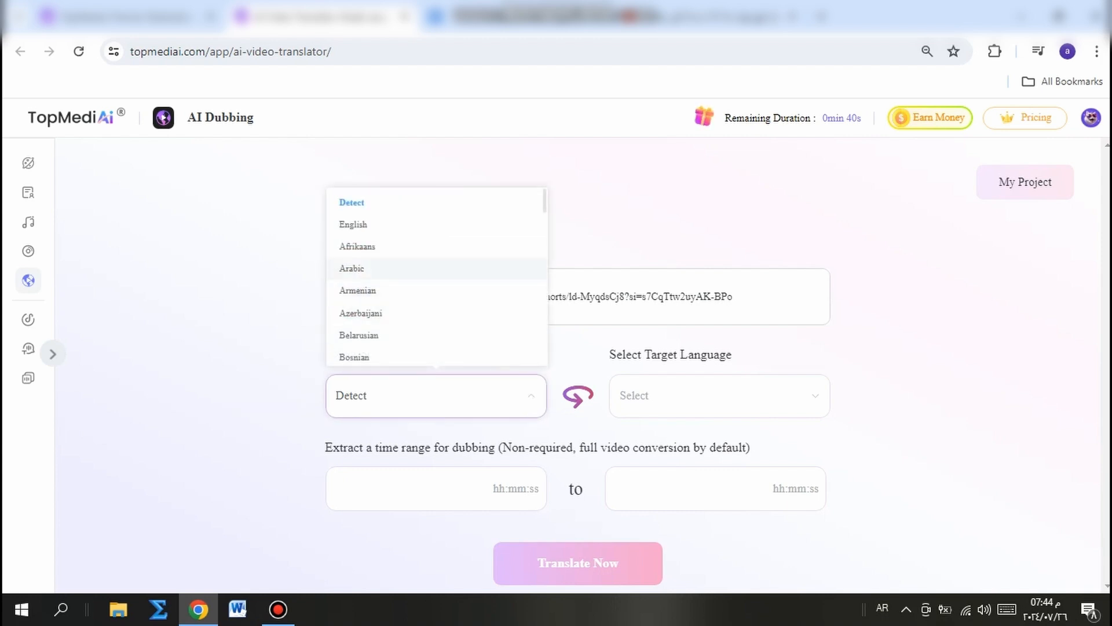
left_click(352, 269)
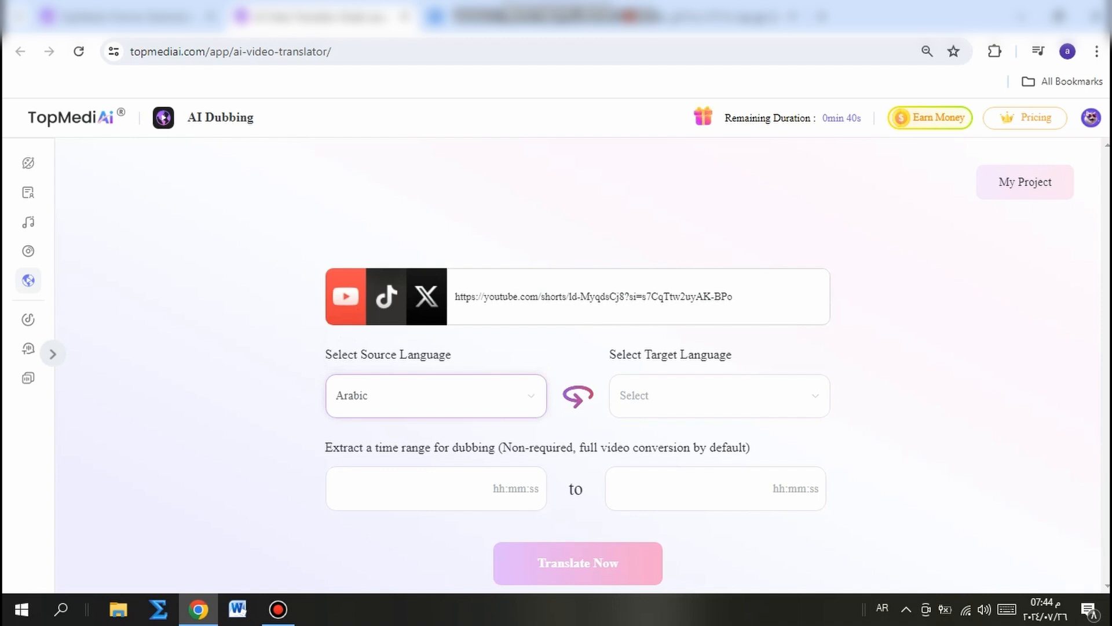
left_click(719, 395)
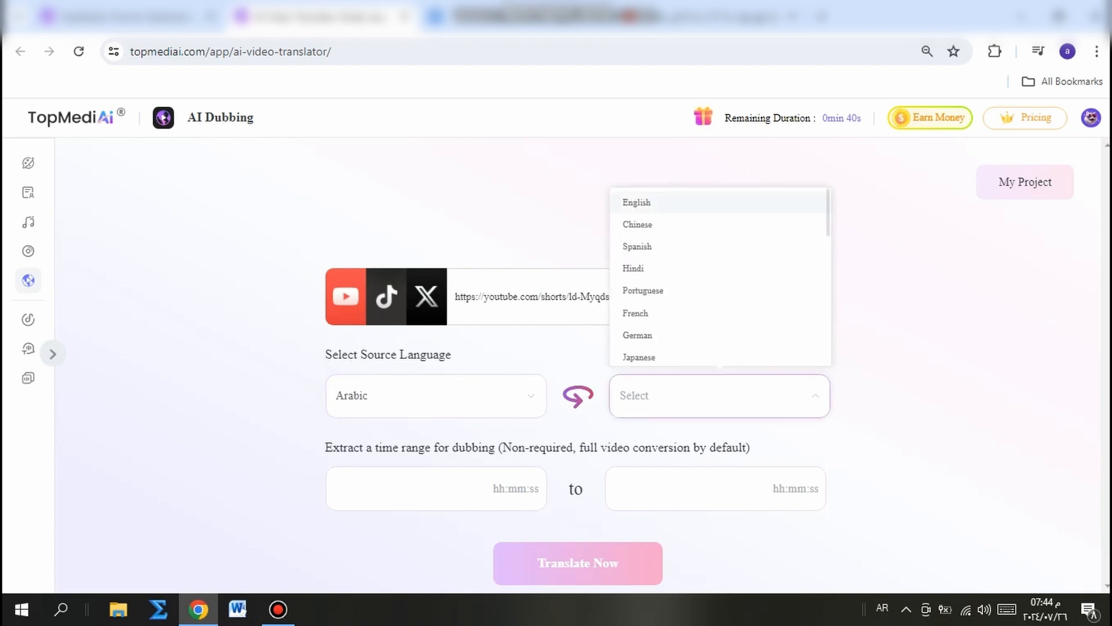
left_click(636, 201)
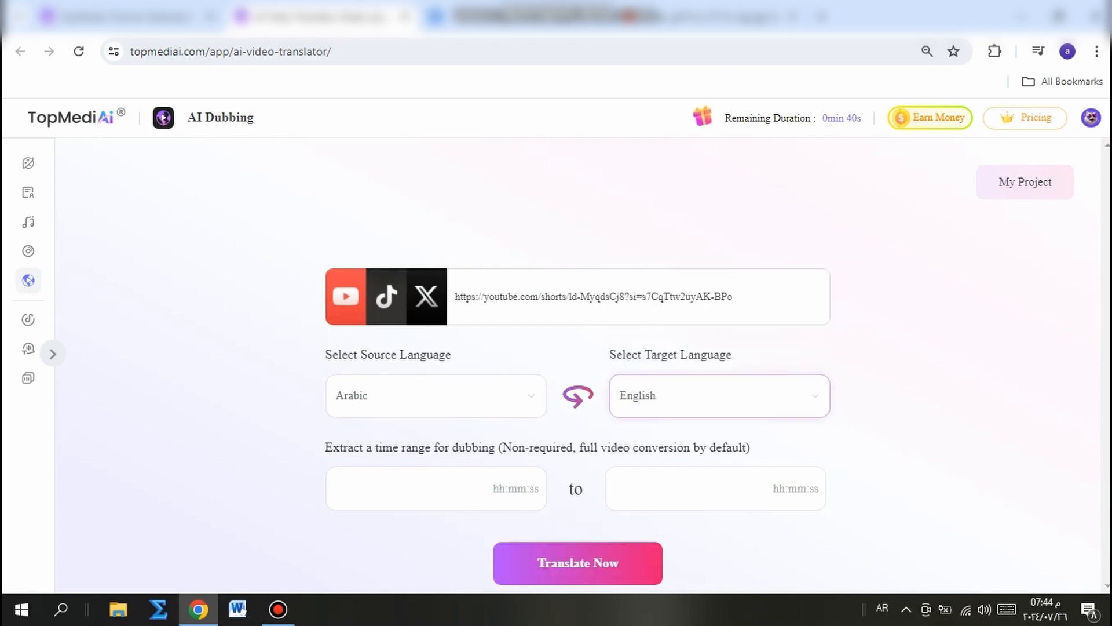
left_click(578, 562)
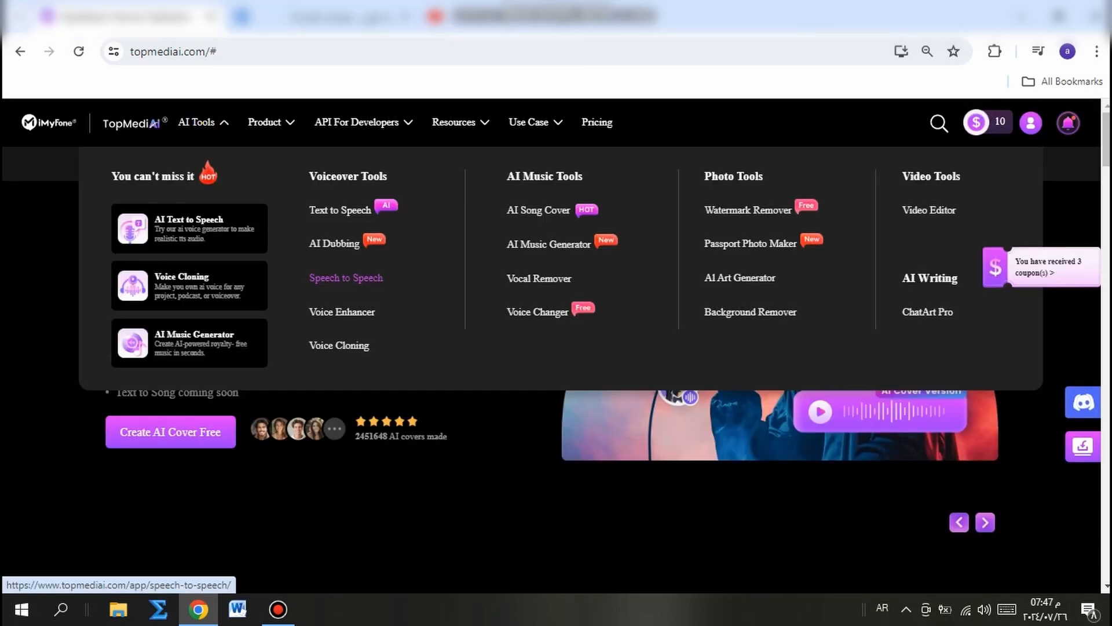
Open the Speech to Speech tool and upload the y2mate.com Poco F6 Pro unboxing audio from the Music folder
left_click(346, 277)
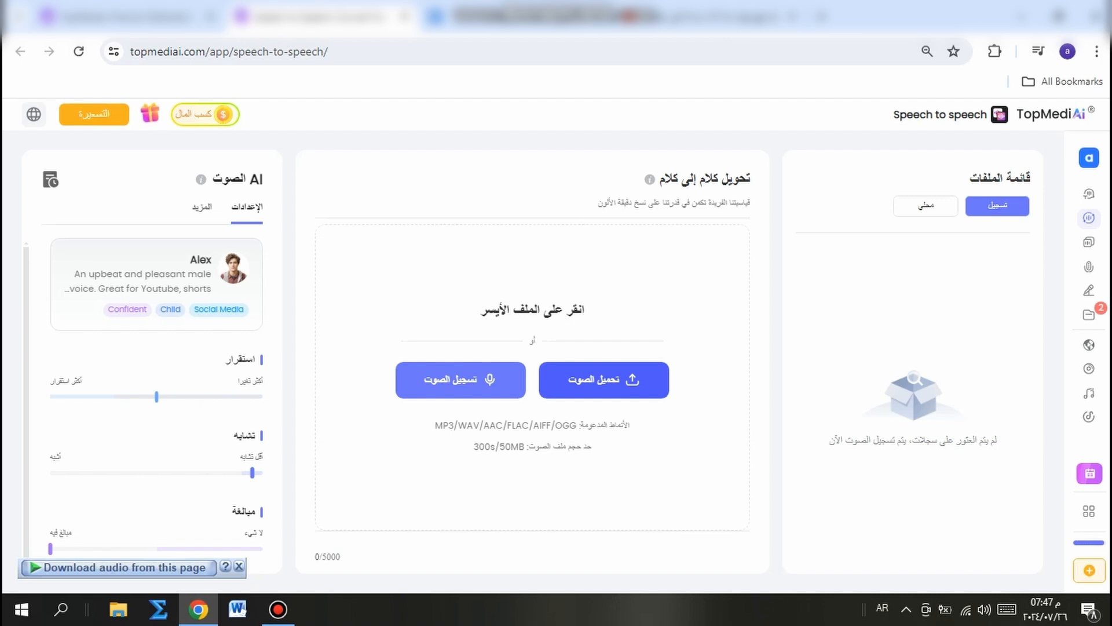
left_click(603, 379)
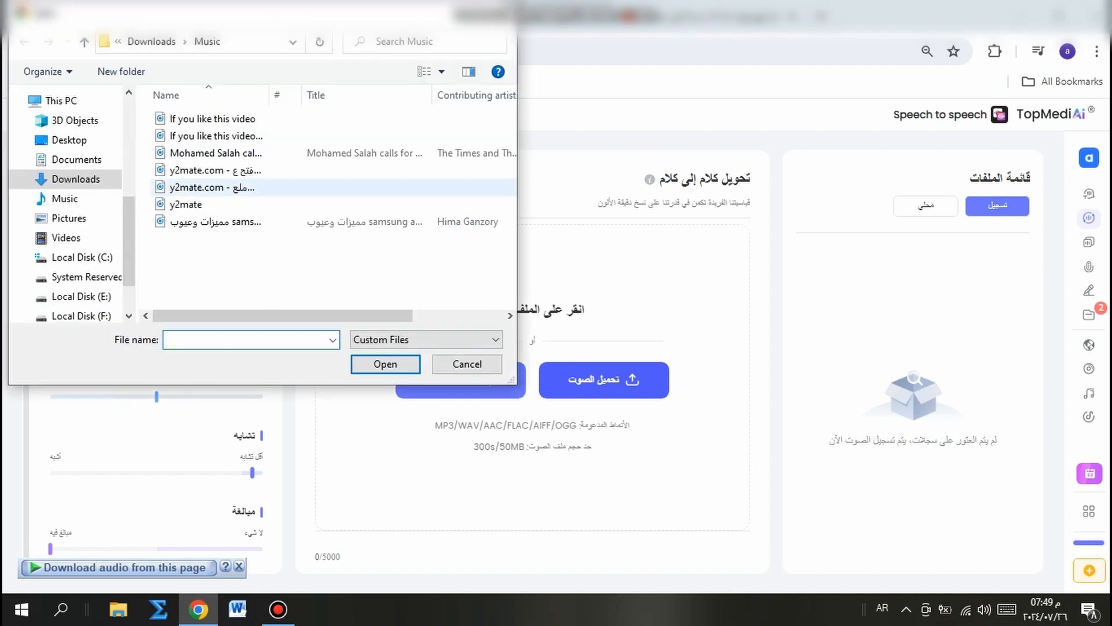
left_click(215, 170)
key("Return")
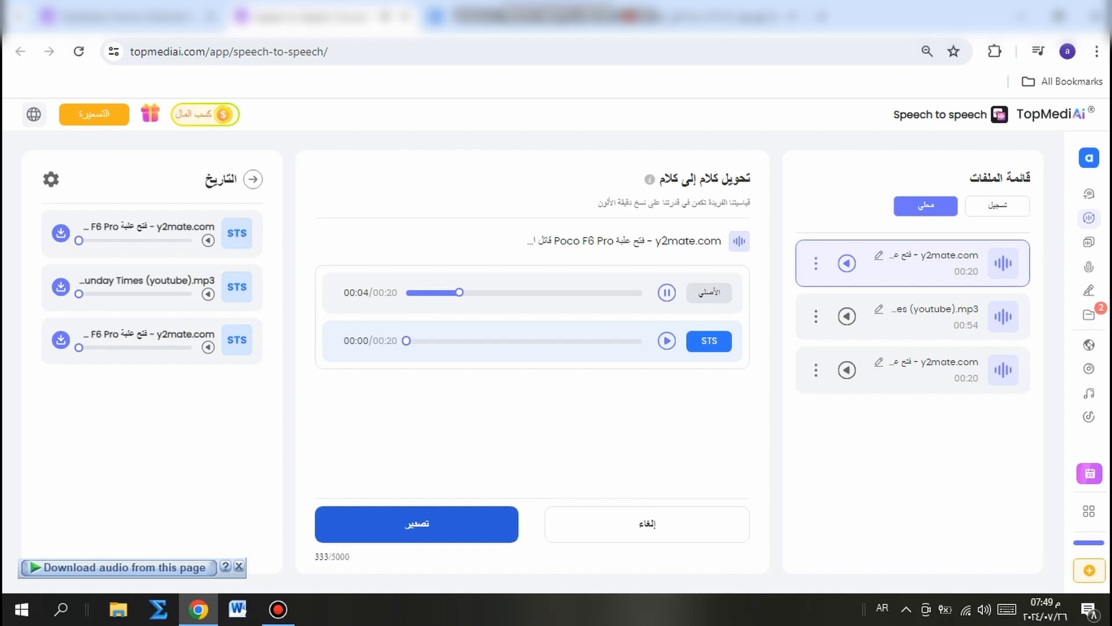
Listen to the original and the STS versions, and export the converted audio as y2mate_2.mp3
key("space")
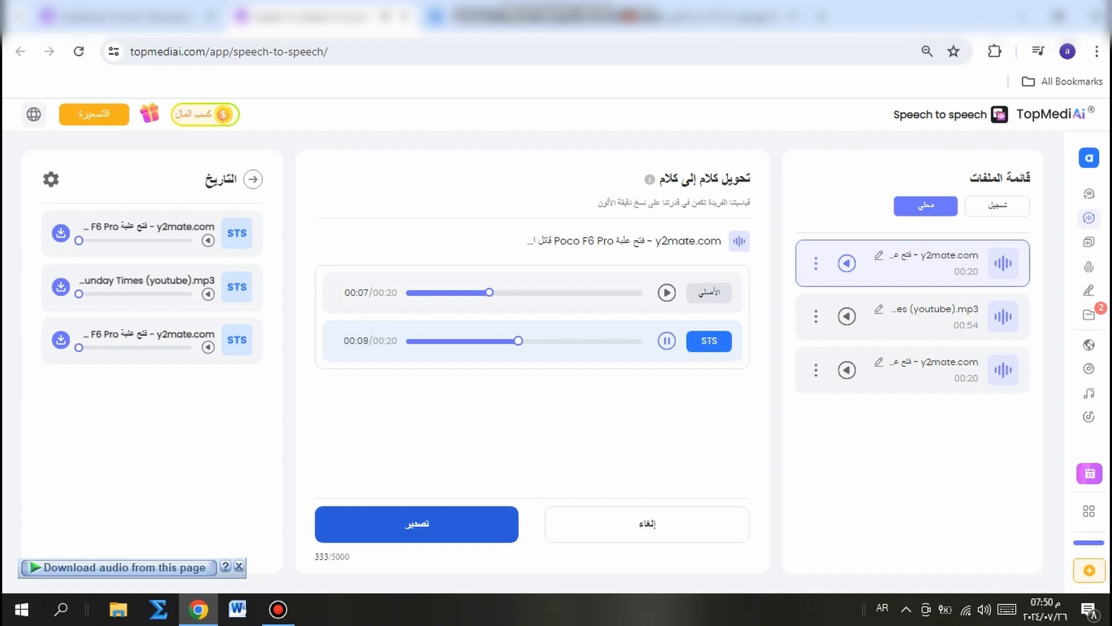
key("space")
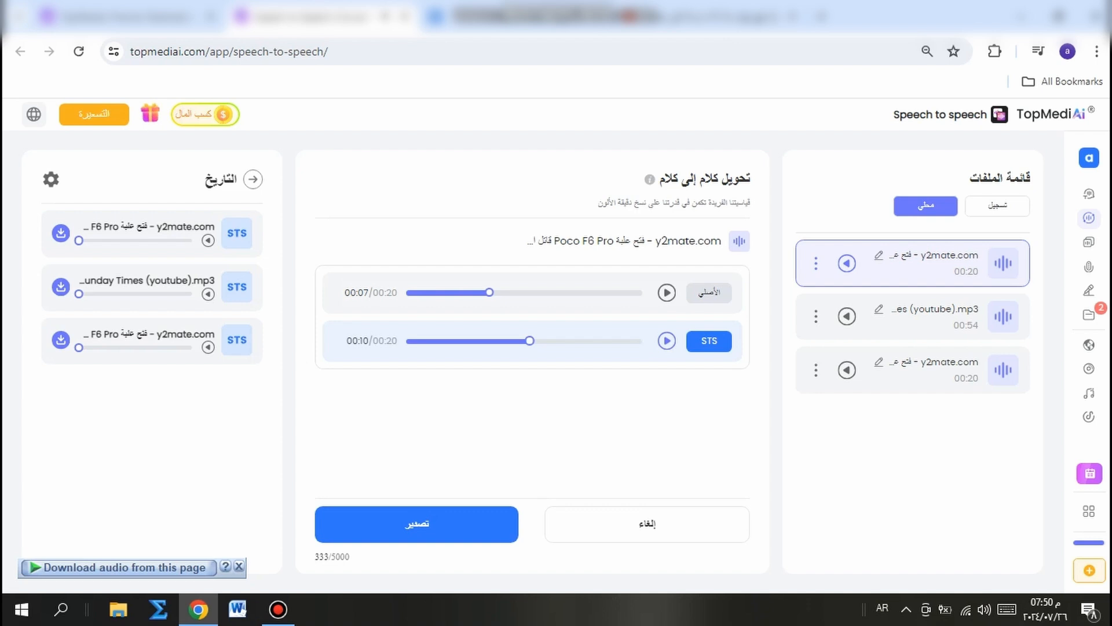
left_click(416, 523)
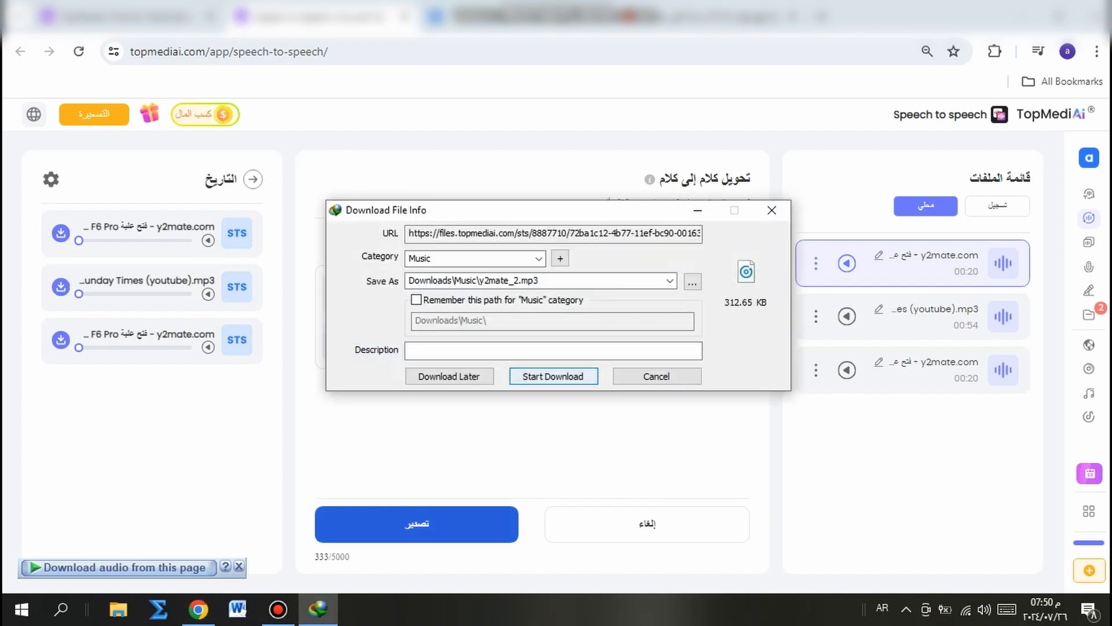
key("Return")
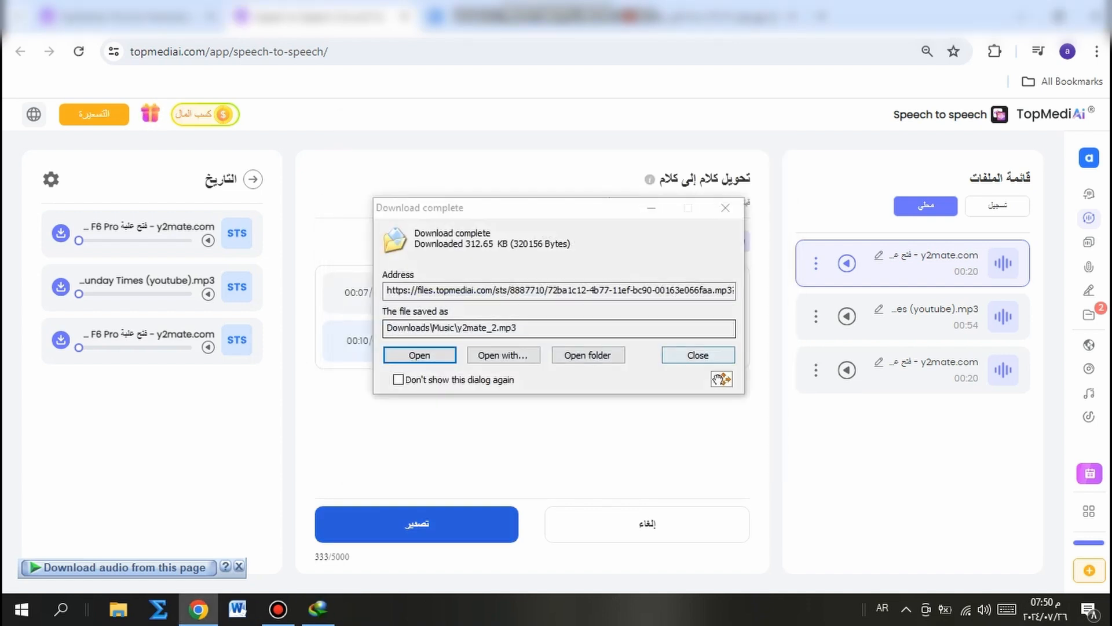
left_click(698, 354)
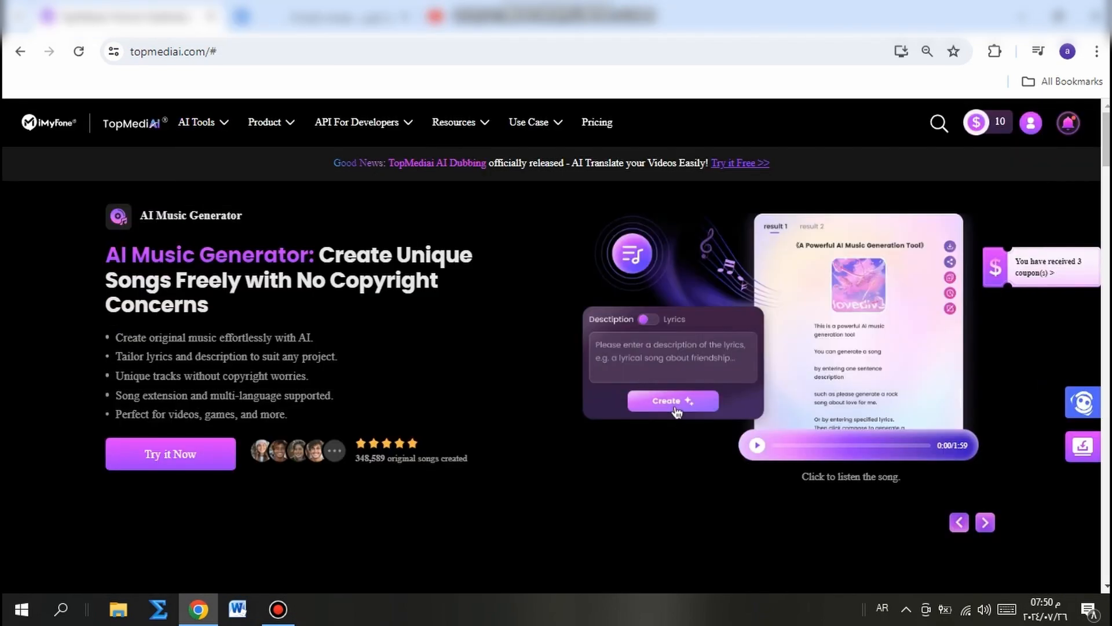
Open the Voice Cloning tool, look at the option for recording a read-aloud text, and return to the cloning methods
mouse_move(200, 122)
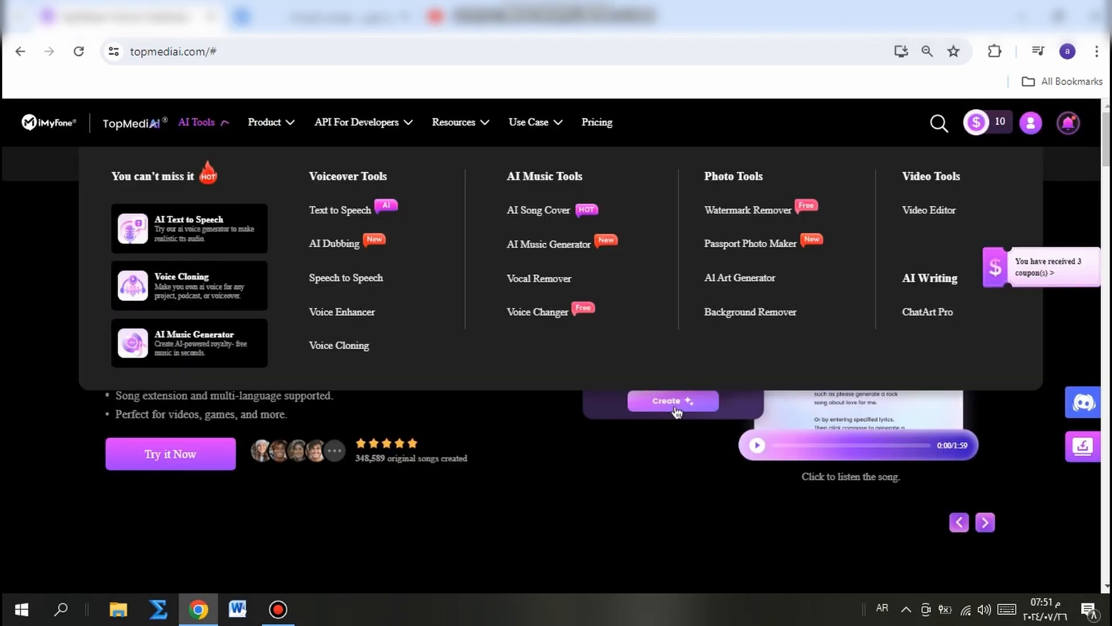
left_click(339, 345)
left_click(161, 457)
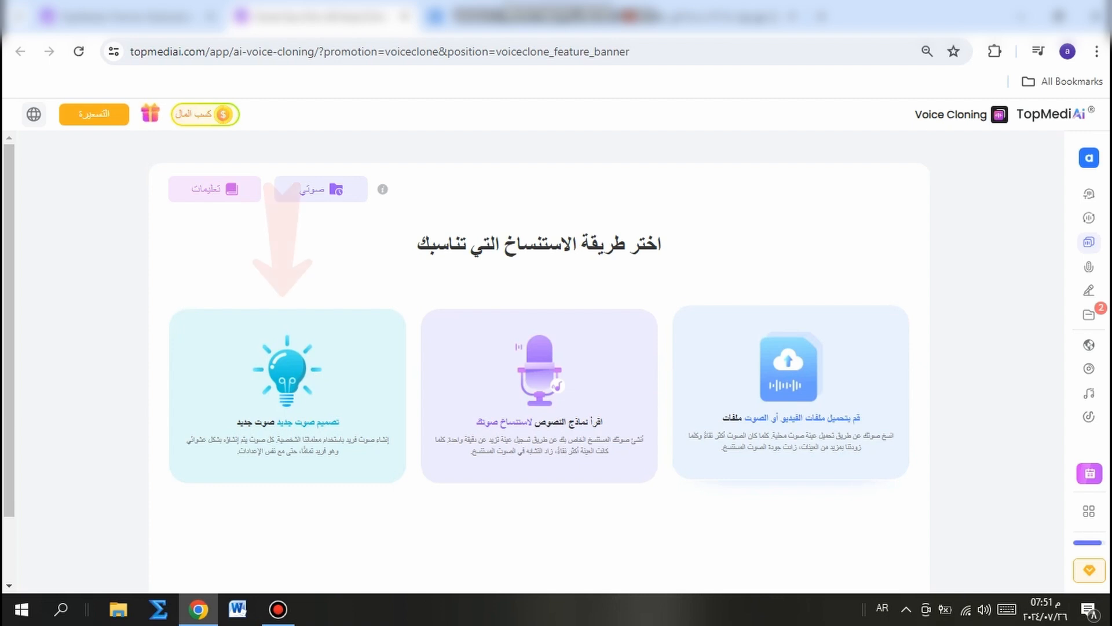
left_click(539, 391)
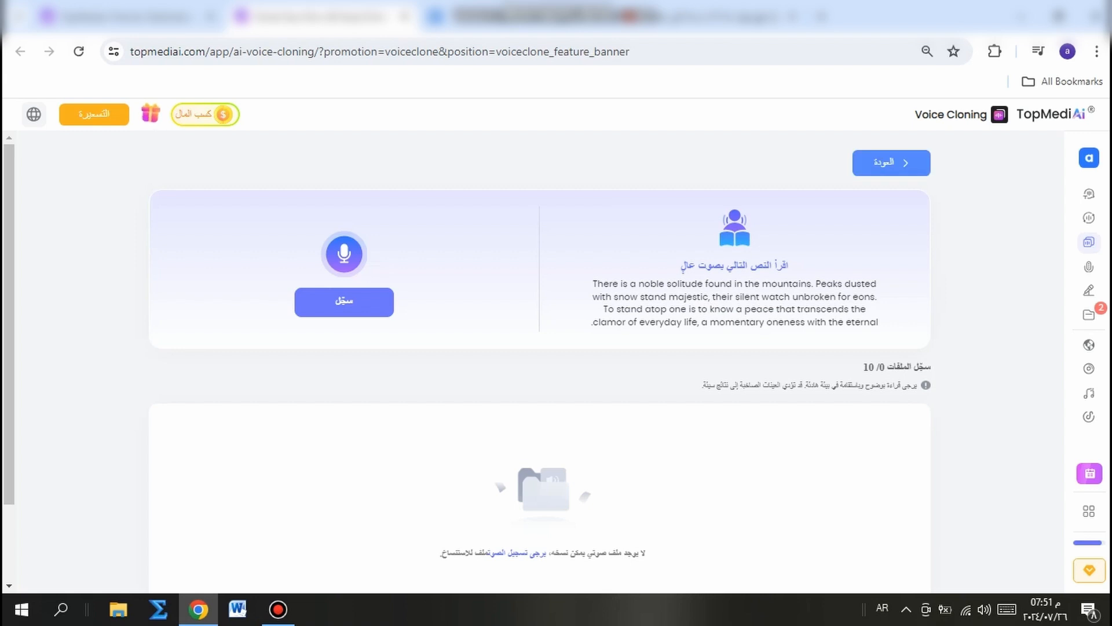
left_click(891, 163)
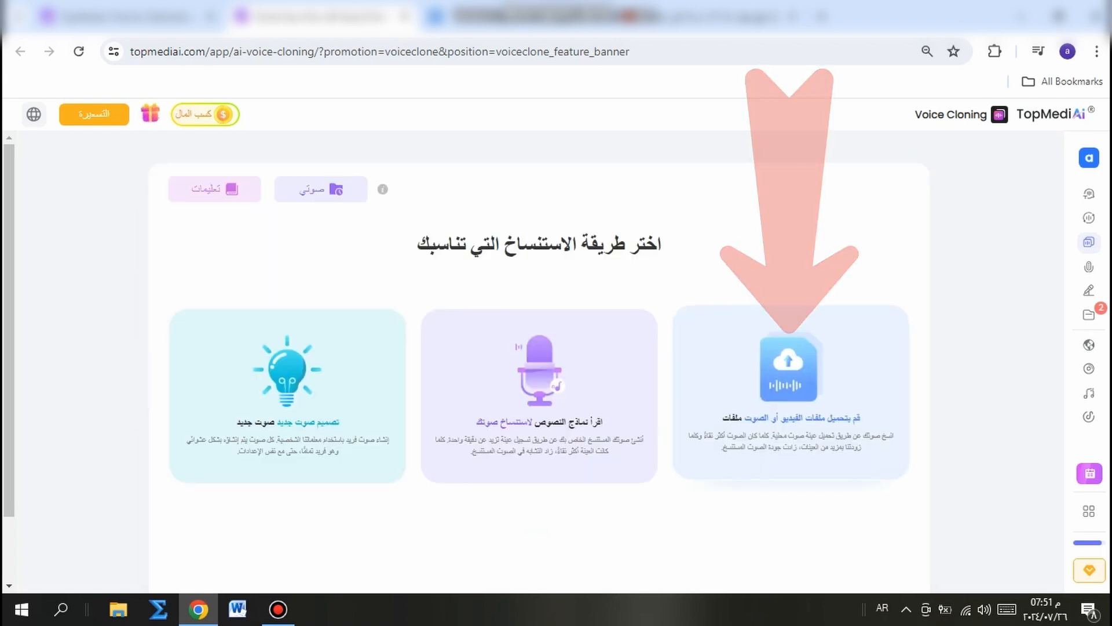
Choose cloning from uploaded files and upload the Mohamed Salah audio file from the Music folder as the sample
left_click(789, 382)
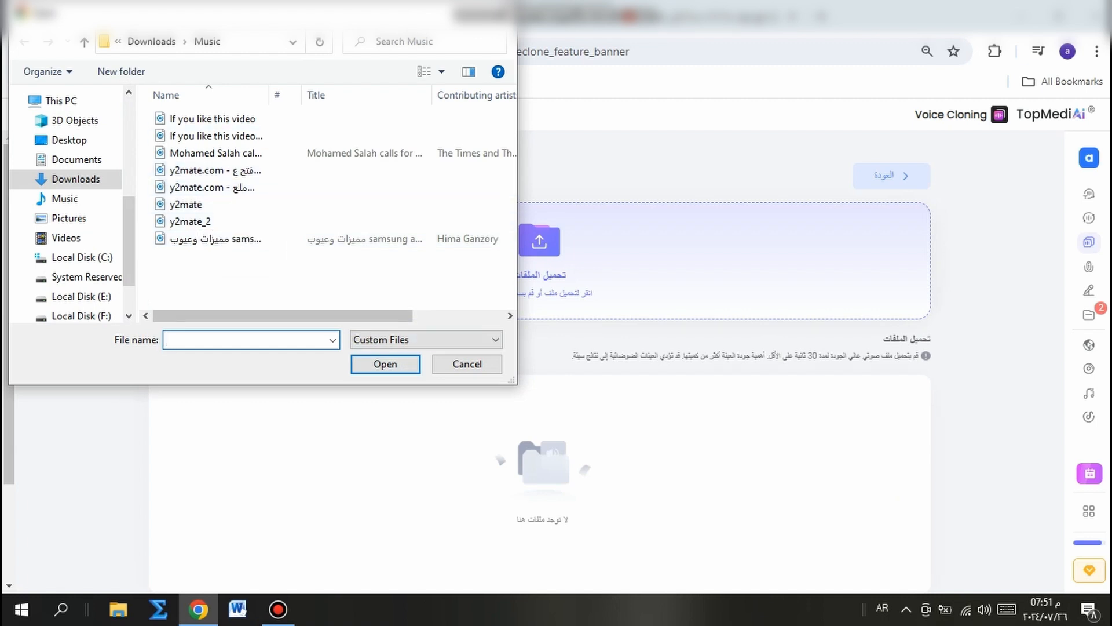
double_click(215, 153)
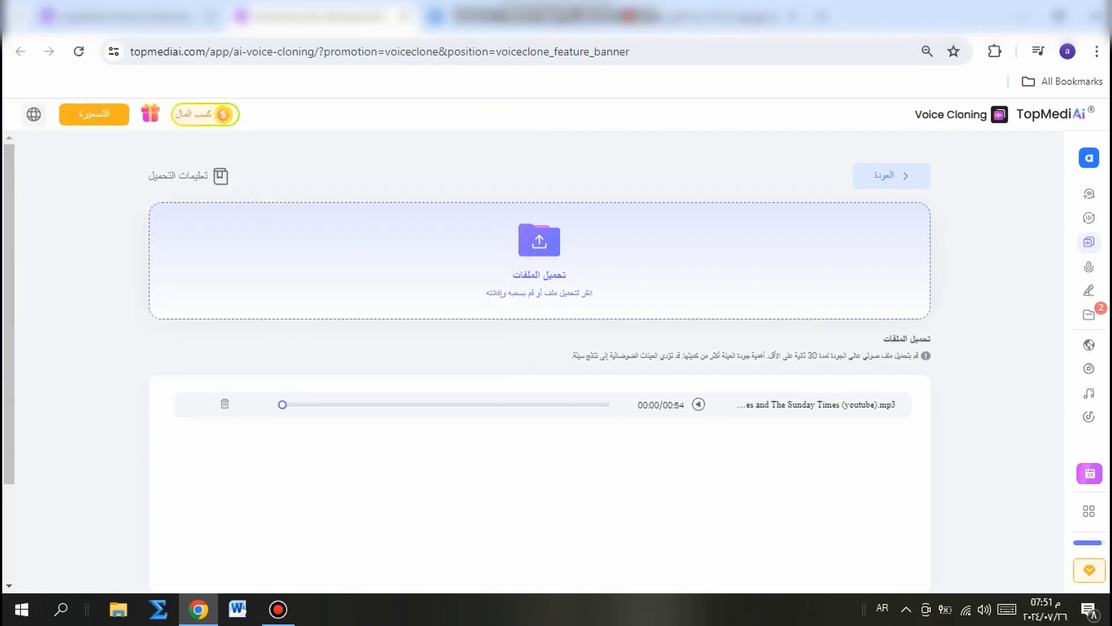
left_click(19, 17)
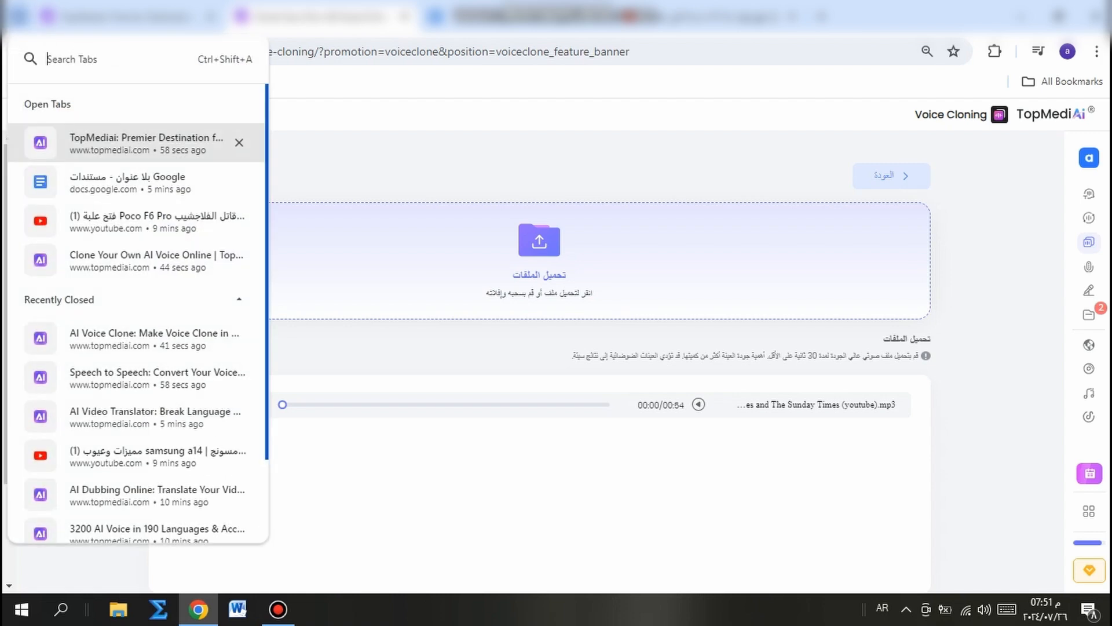
key("Escape")
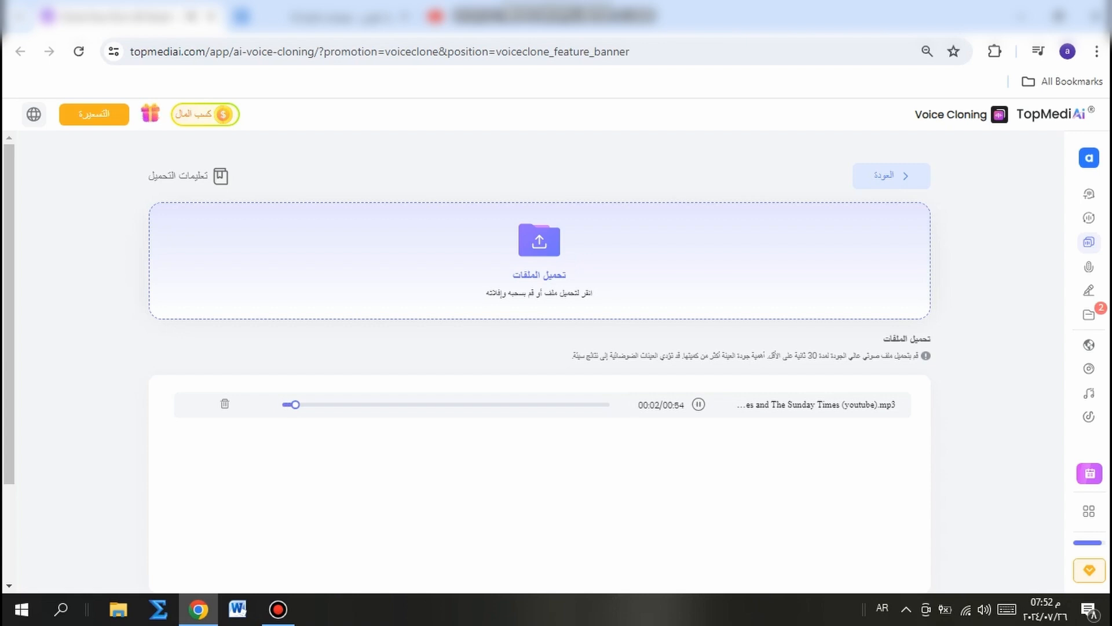
Stop the sample's playback and start cloning a voice from the uploaded audio
key("space")
scroll(539, 348, "down", 2)
left_click(538, 508)
left_click(564, 399)
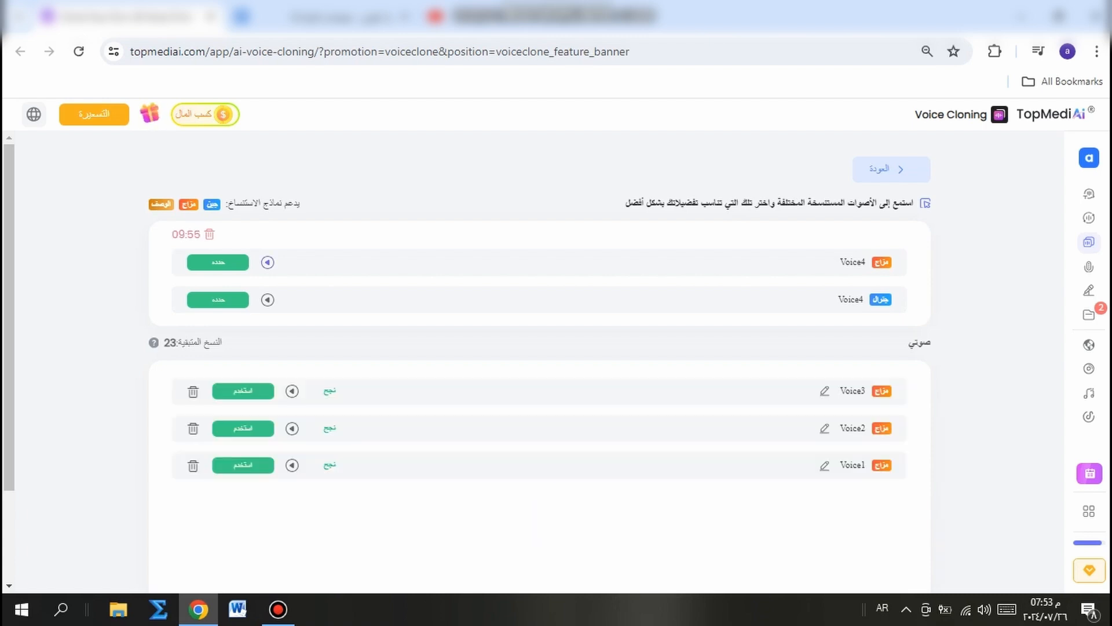
Listen to both Voice4 clones and compare them with Voice3, Voice2 and Voice1
left_click(267, 262)
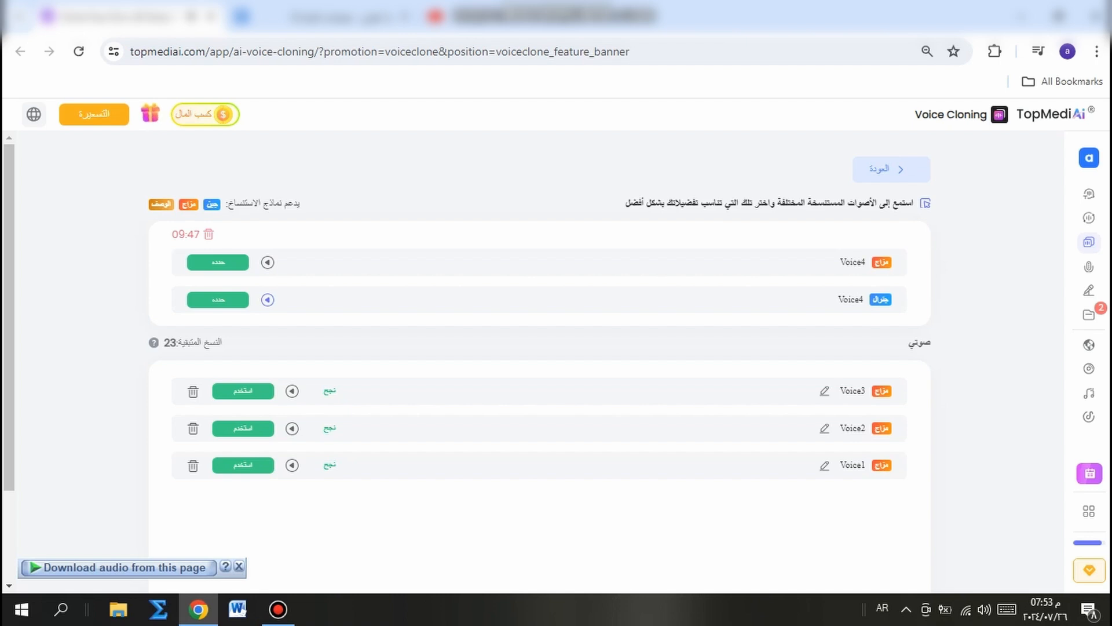
left_click(267, 299)
left_click(292, 391)
left_click(292, 428)
left_click(292, 465)
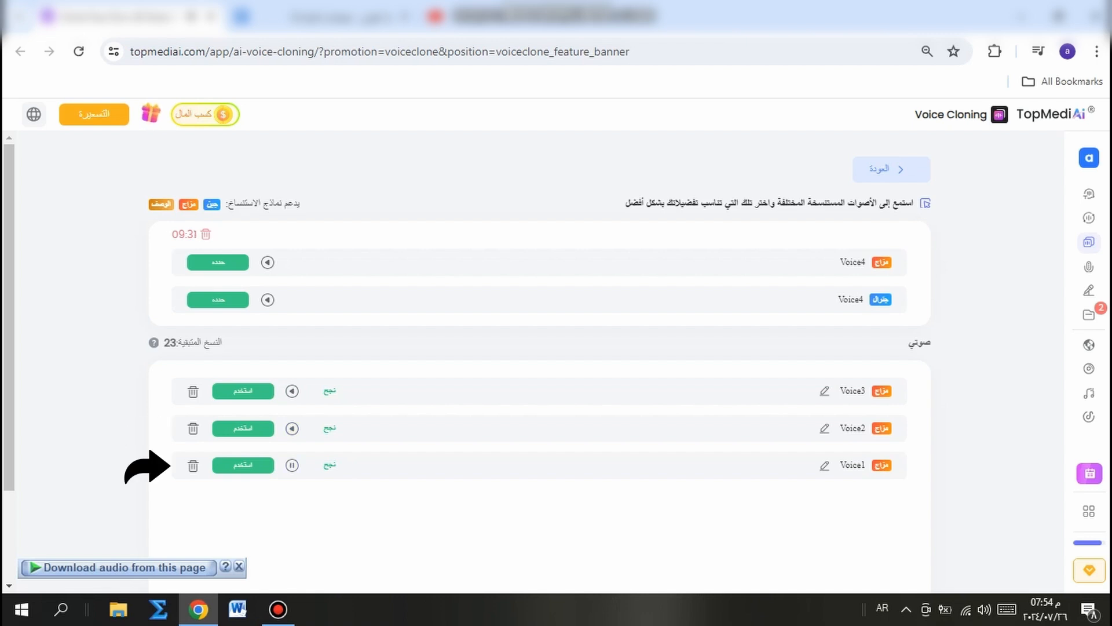
left_click(267, 299)
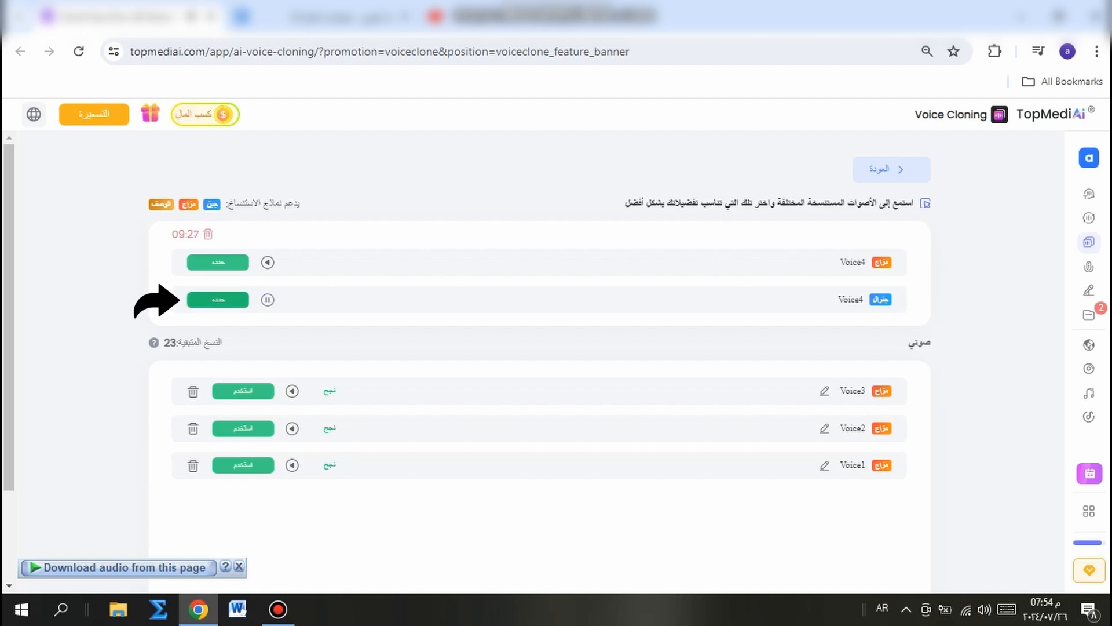
Keep the جنرال version of Voice4 and select it as the voice in Text to Speech
left_click(218, 299)
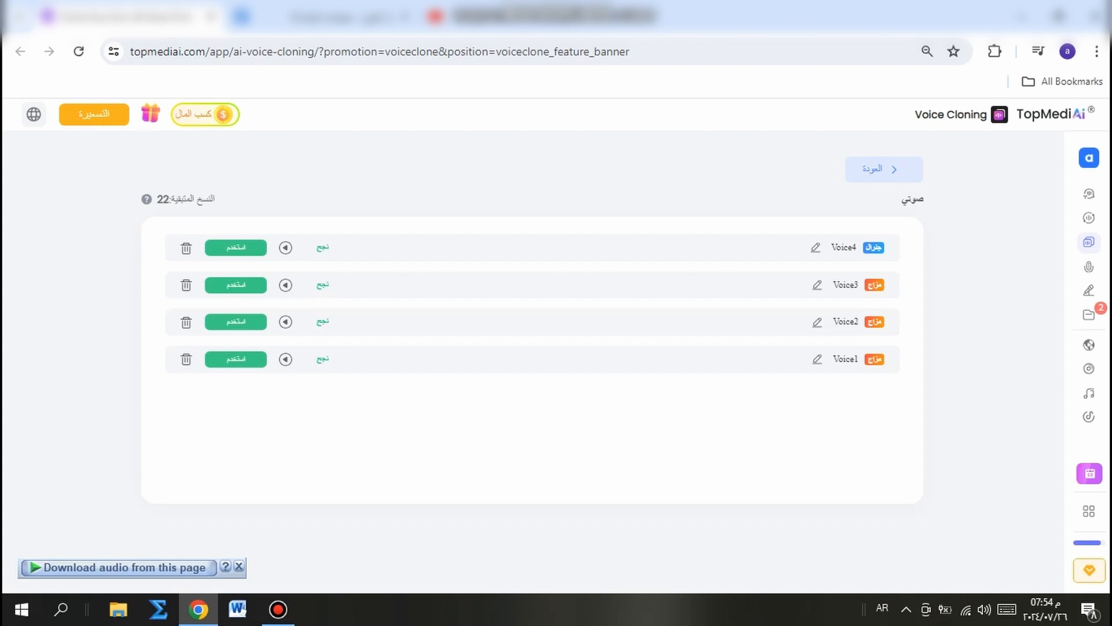
left_click(235, 247)
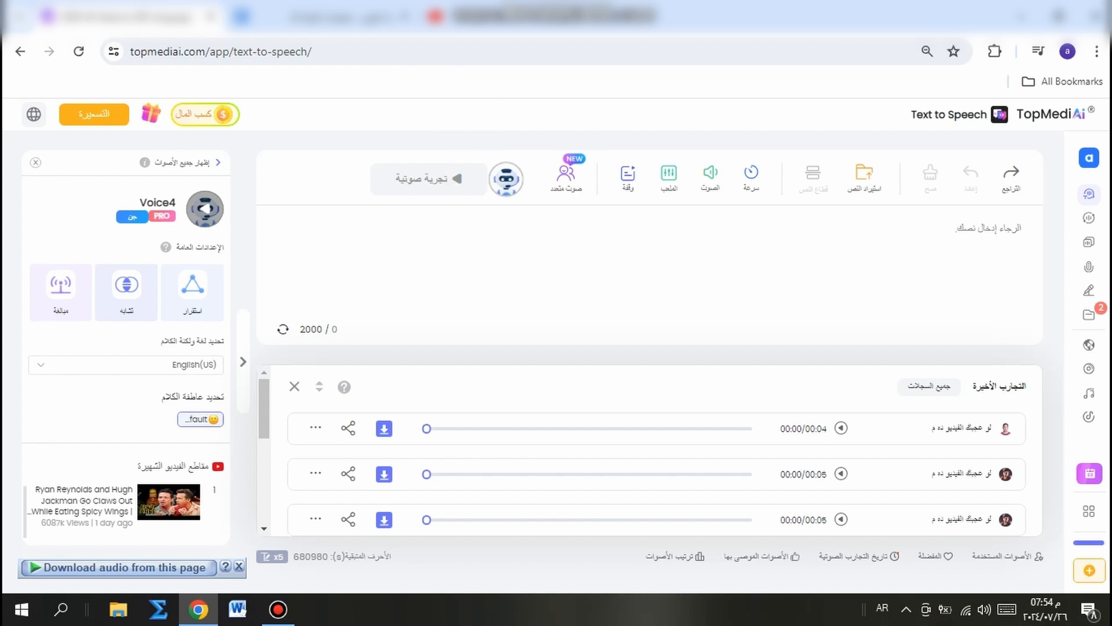
left_click(243, 361)
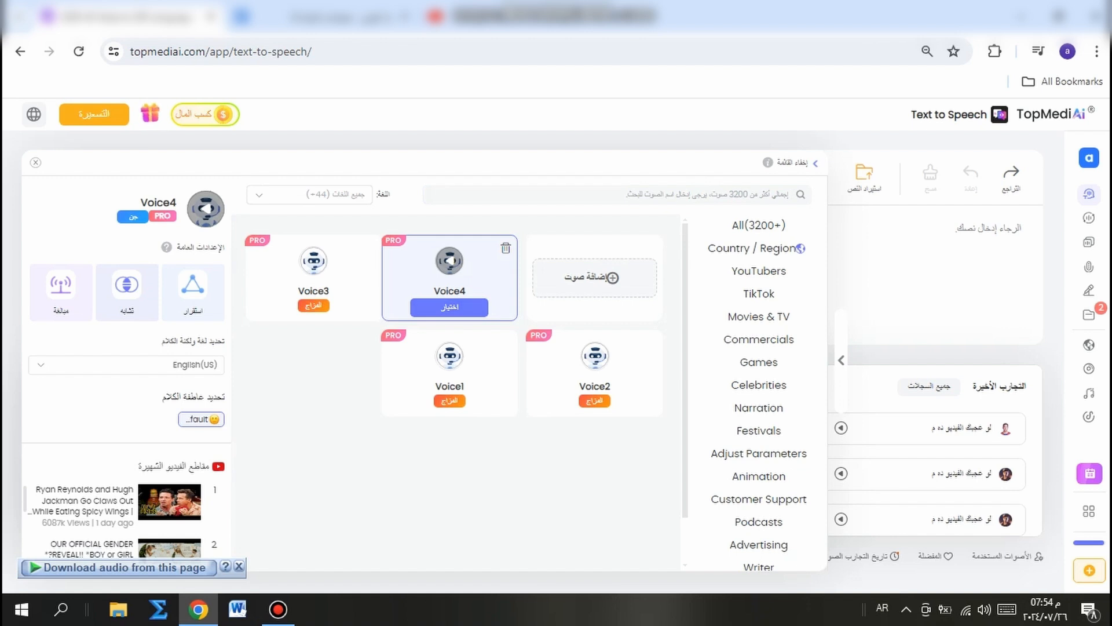
left_click(449, 307)
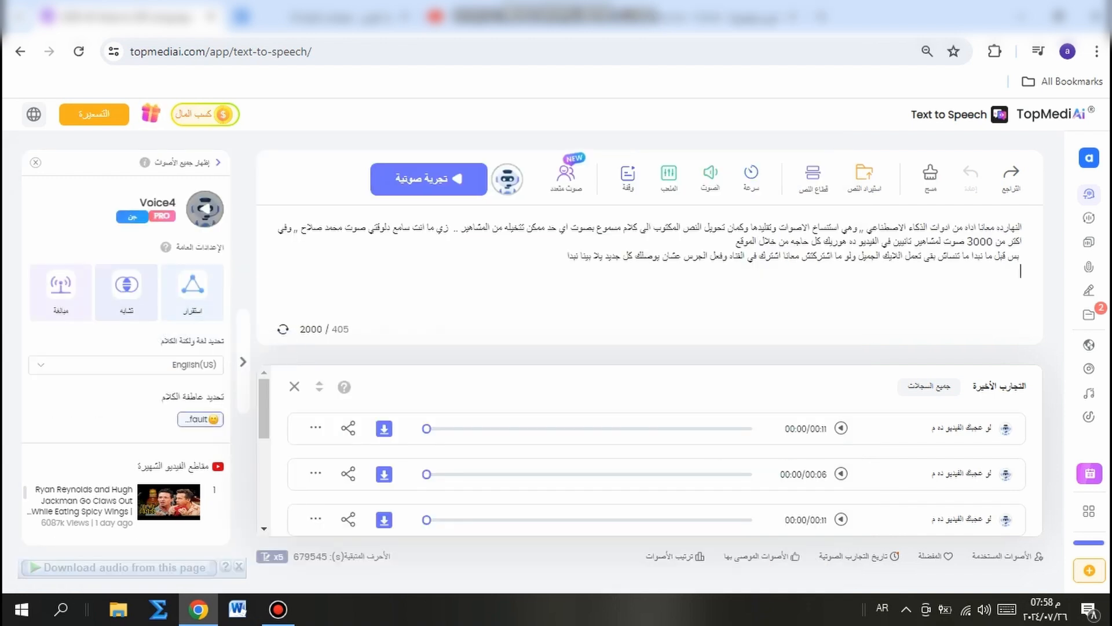
Set the speech language of Voice4 to Arabic(Egyptian) and generate the voiceover from the entered script
left_click(125, 364)
key("Down")
key("Down")
key("Down")
key("Down")
key("Down")
key("Down")
key("Down")
key("Down")
key("Down")
key("Down")
key("Down")
key("Down")
key("Down")
key("Down")
key("Down")
key("Down")
key("Down")
key("Down")
key("Down")
key("Down")
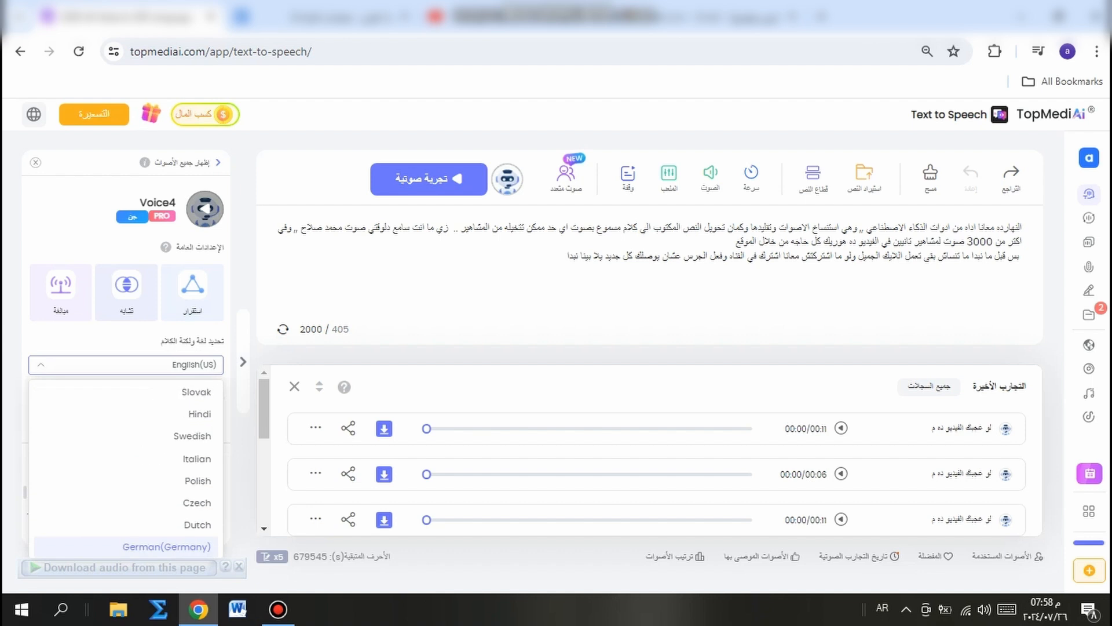
key("Up")
key("Up")
key("Down")
key("Return")
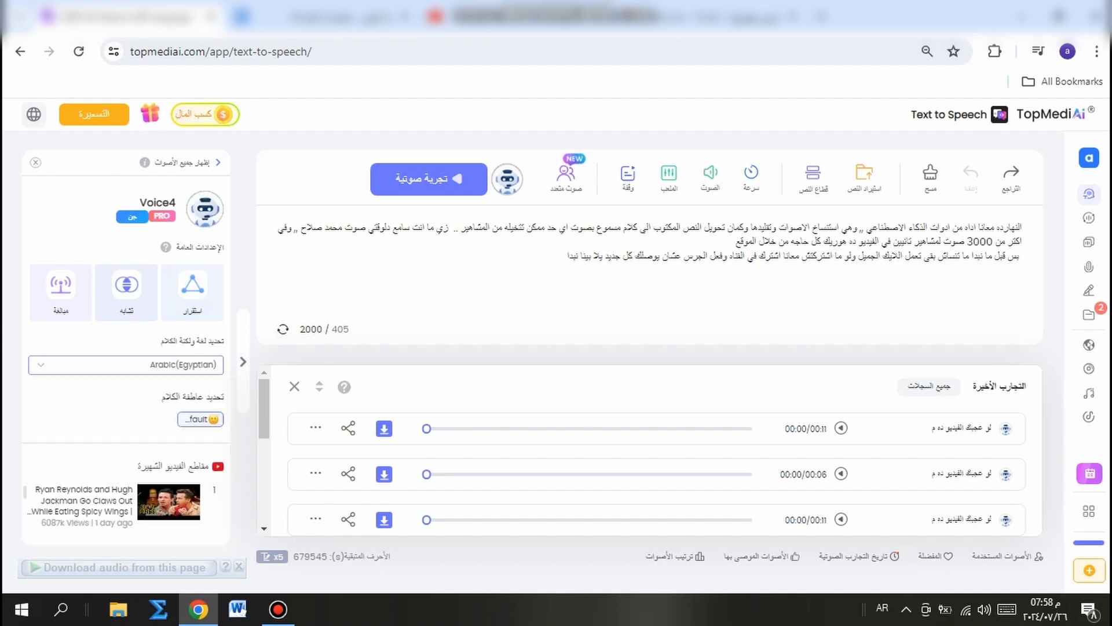
left_click(429, 179)
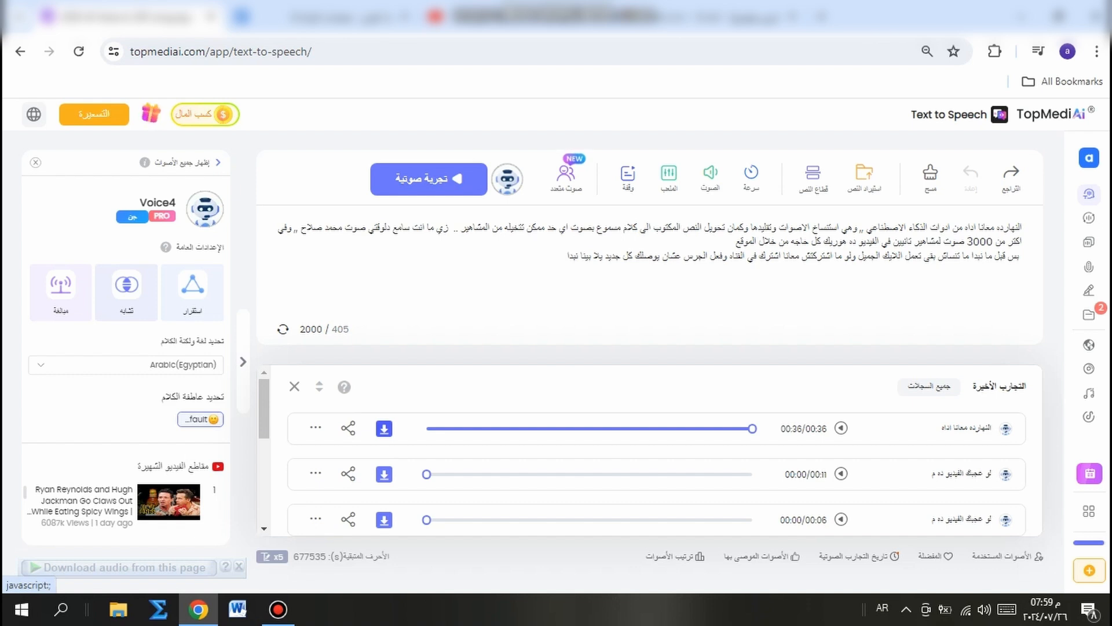
Download the newly generated voiceover to Downloads\Music as "Today we have a tool.wav"
left_click(385, 428)
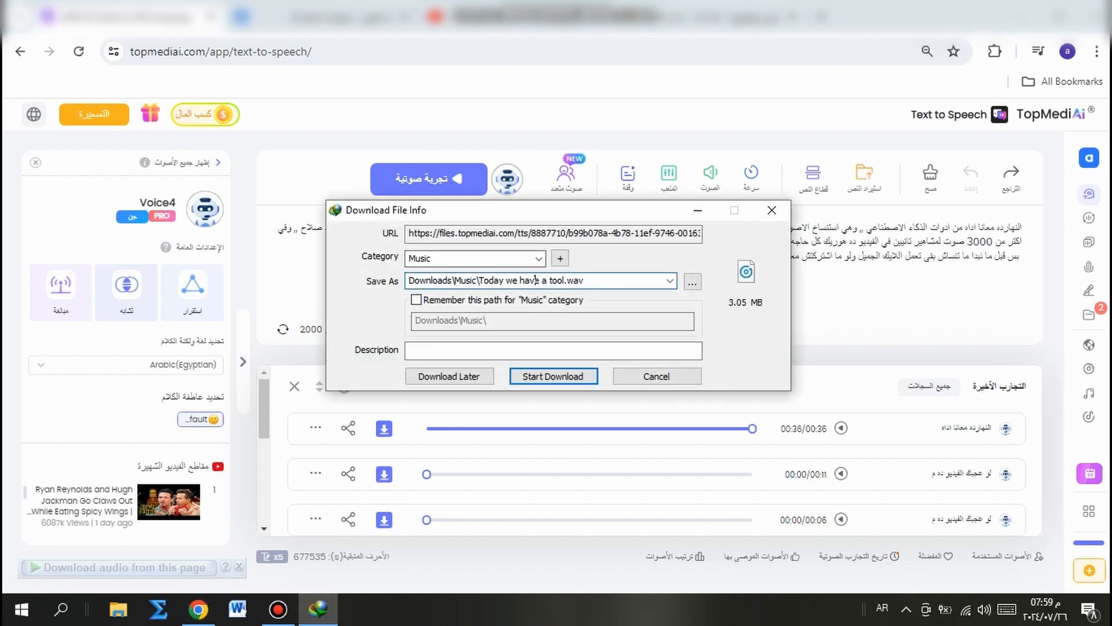
left_click(552, 376)
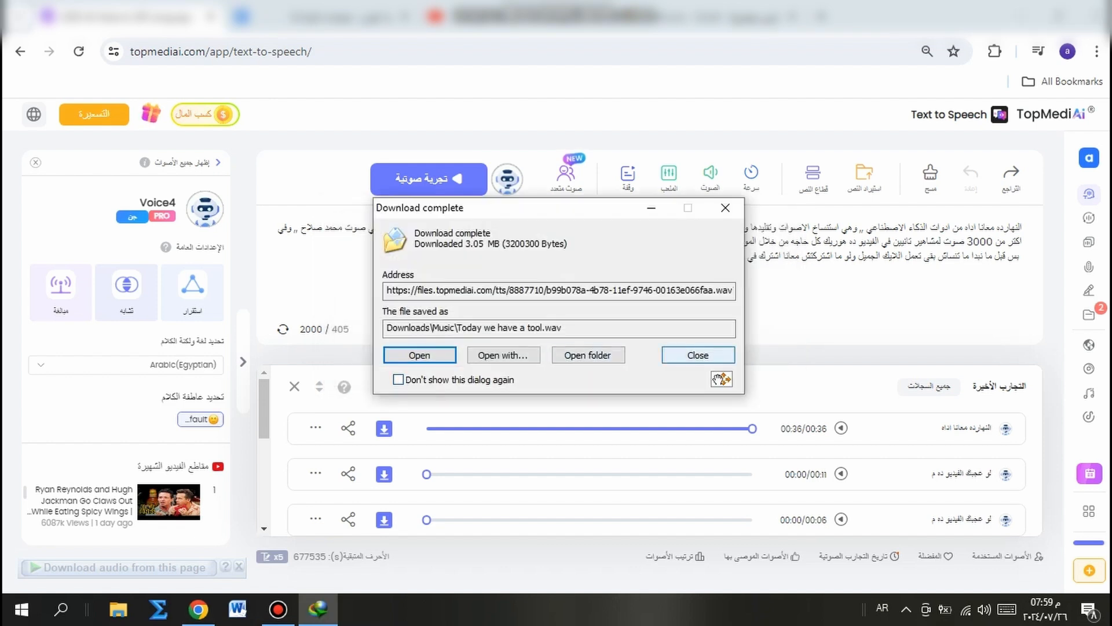
left_click(698, 354)
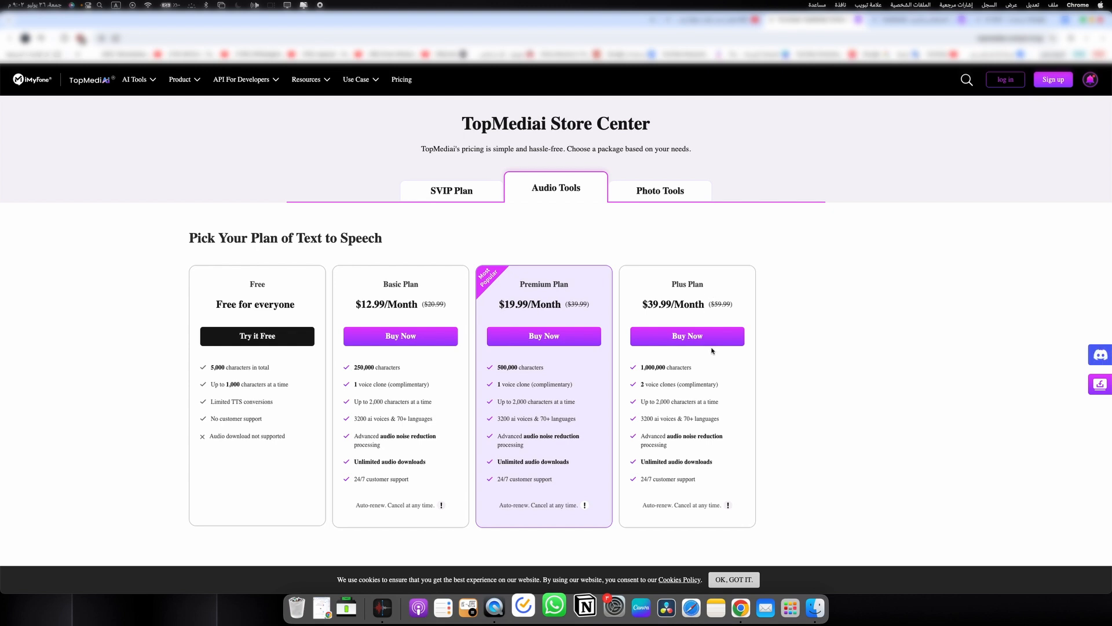
Compare the Photo Tools, SVIP Plan and Audio Tools pricing in the TopMediai Store Center
left_click(650, 195)
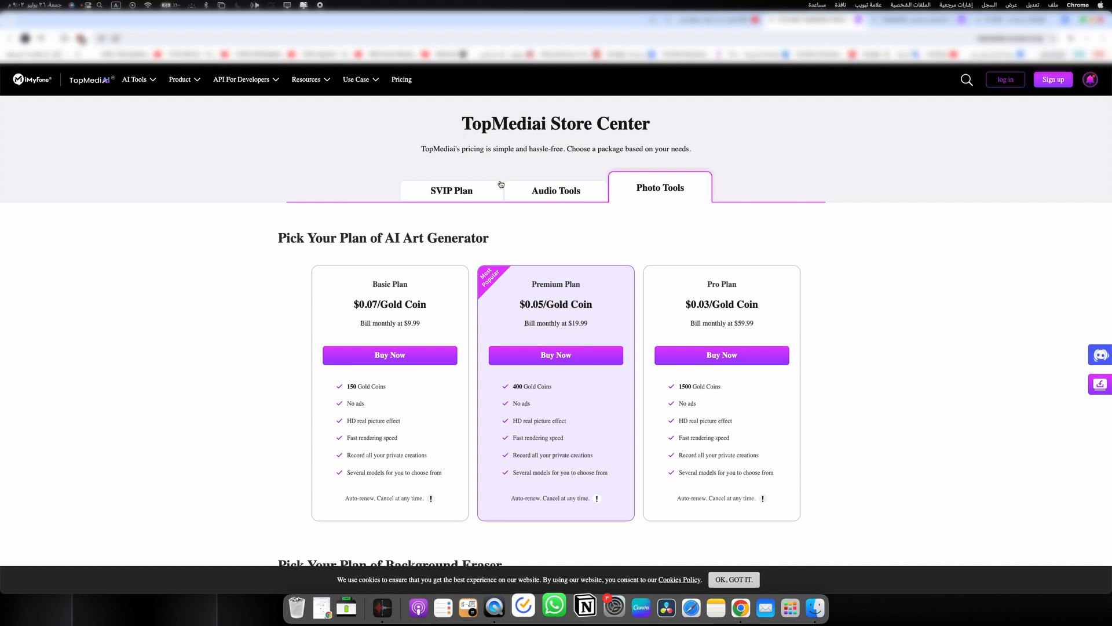
left_click(446, 195)
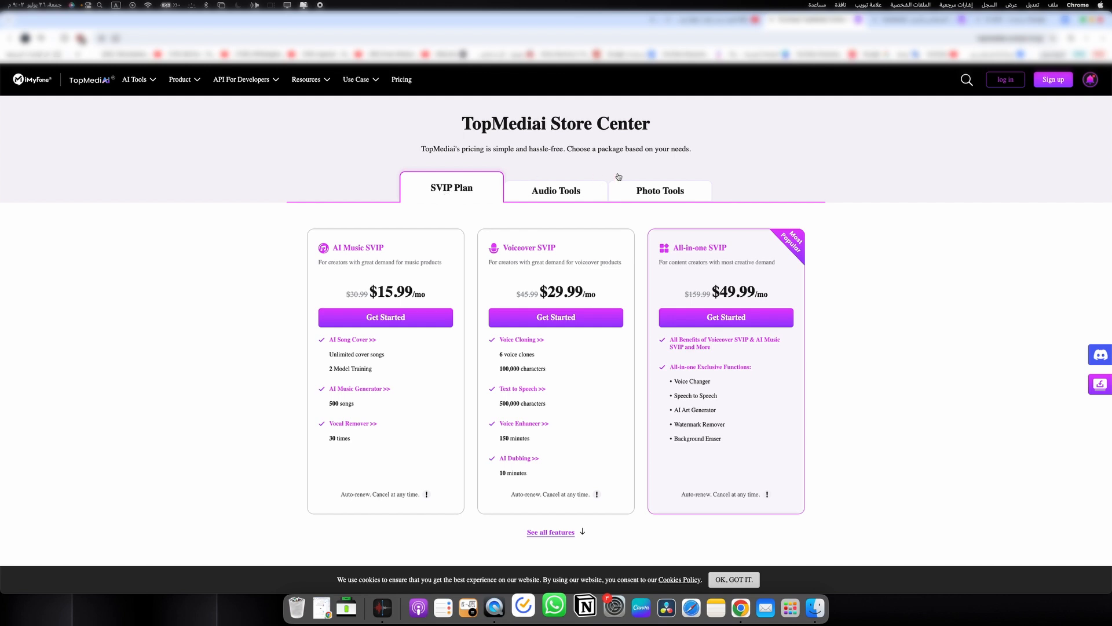
left_click(539, 187)
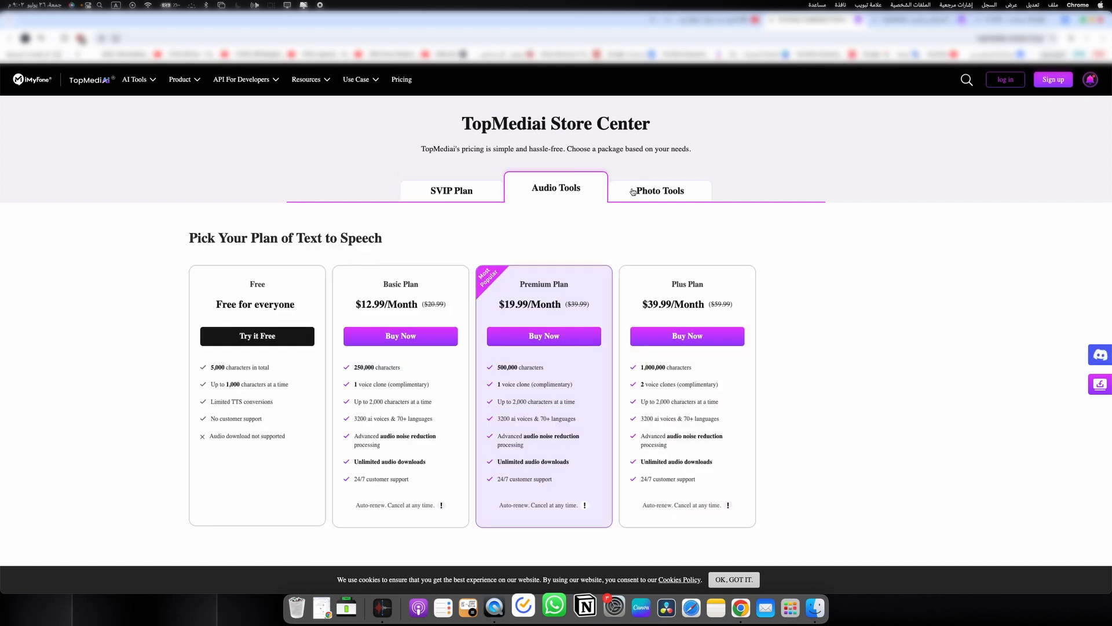
left_click(633, 192)
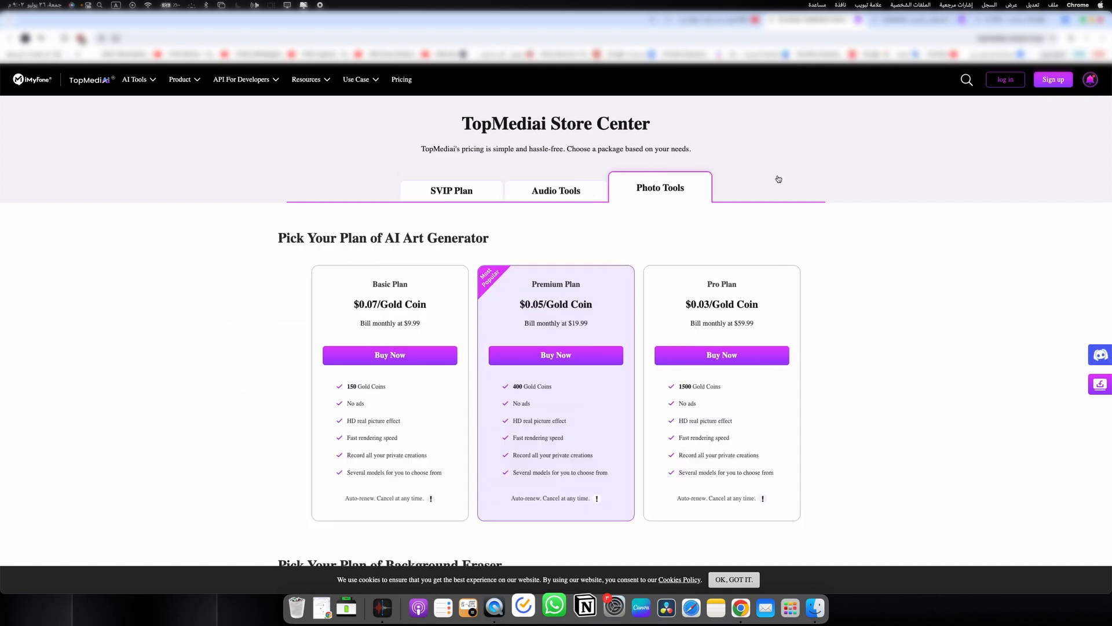